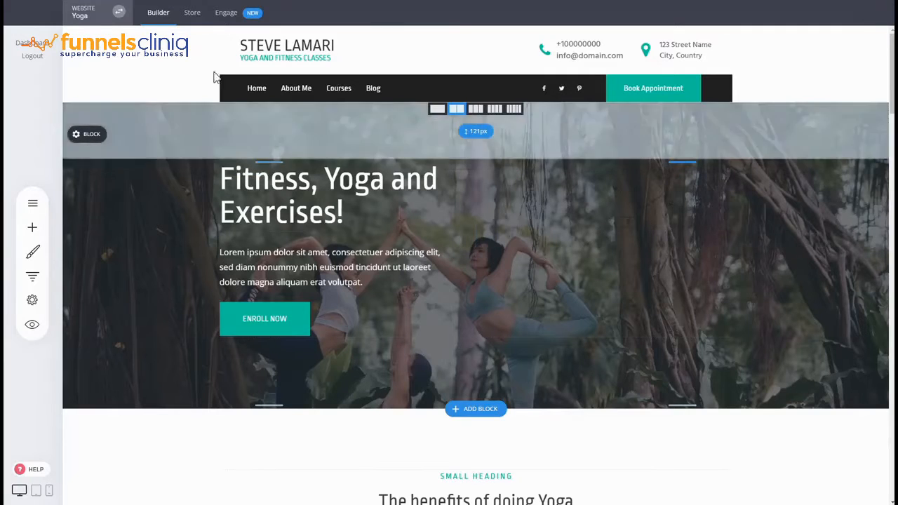
Add a physical product to the store's products and title it "Physical".
left_click(192, 14)
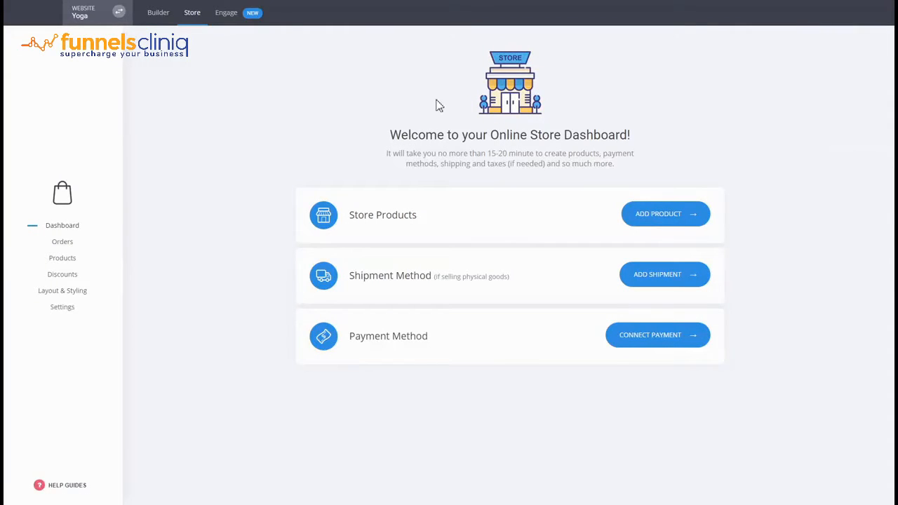
left_click(63, 258)
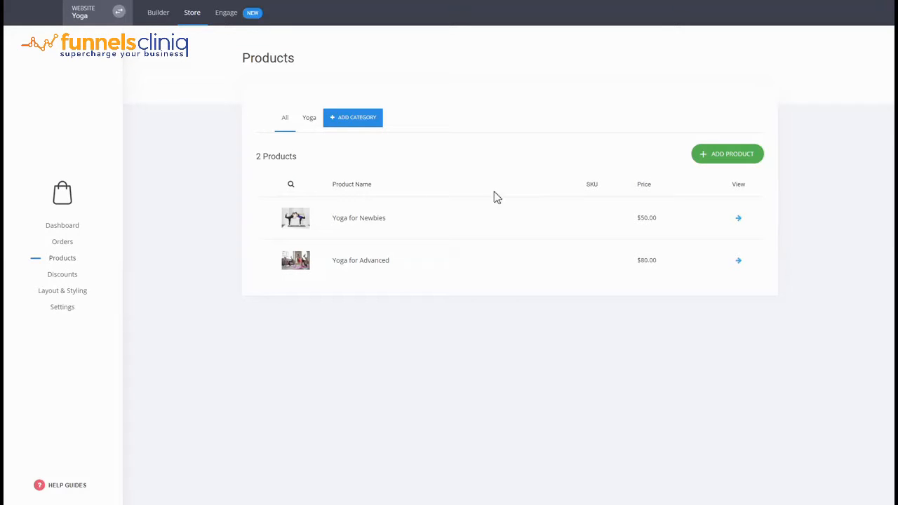
left_click(719, 161)
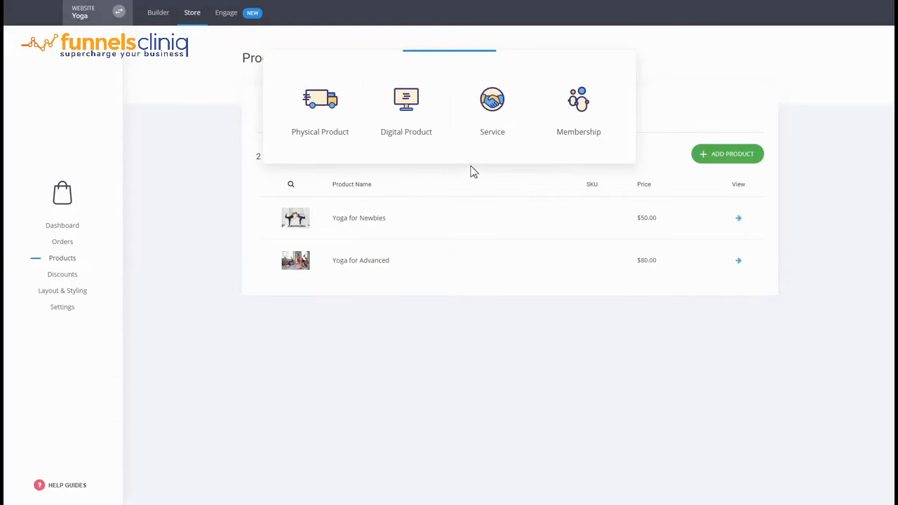
left_click(320, 131)
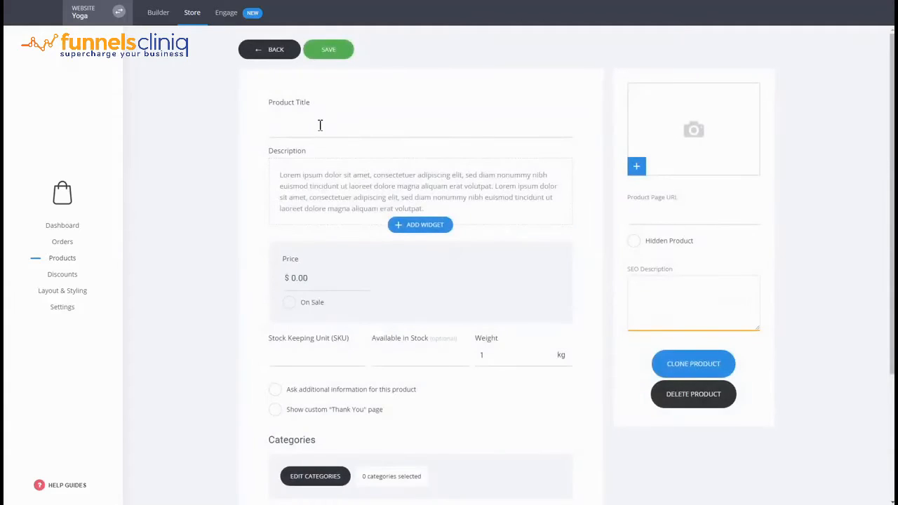
left_click(319, 125)
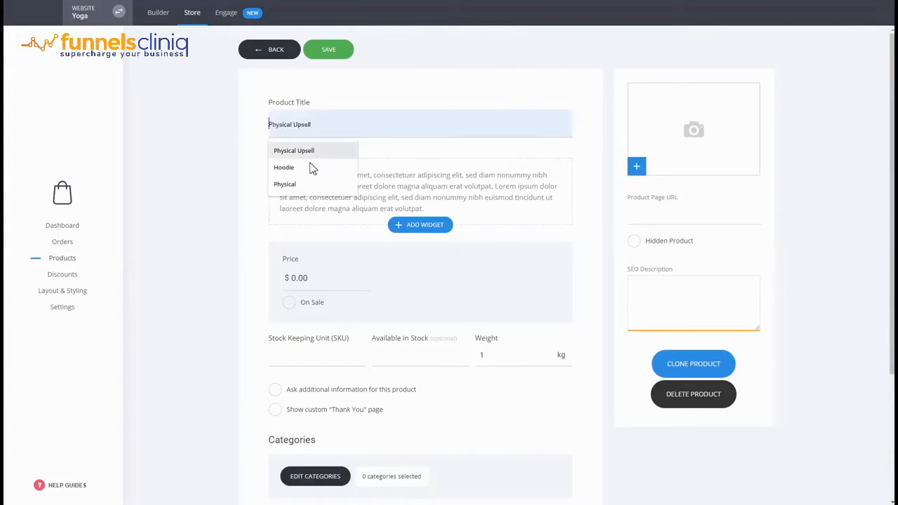
left_click(288, 184)
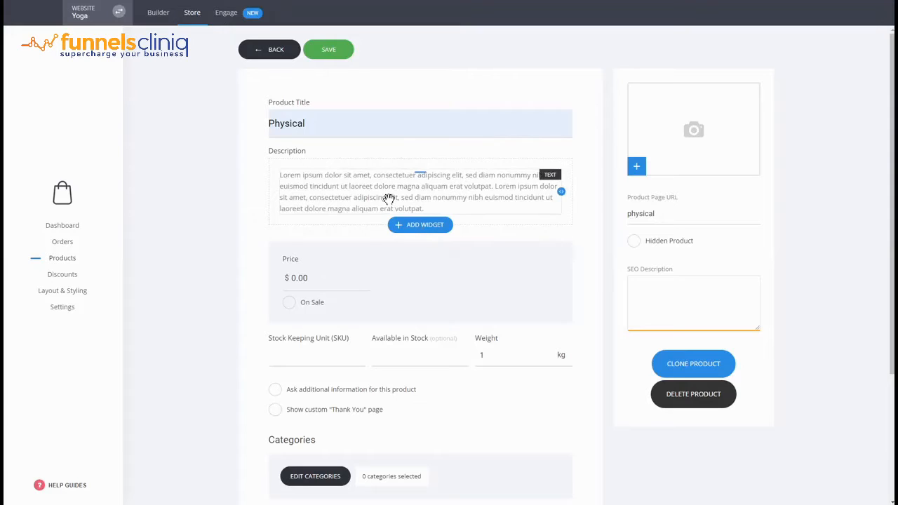
Set the product's price to $10.
left_click(421, 225)
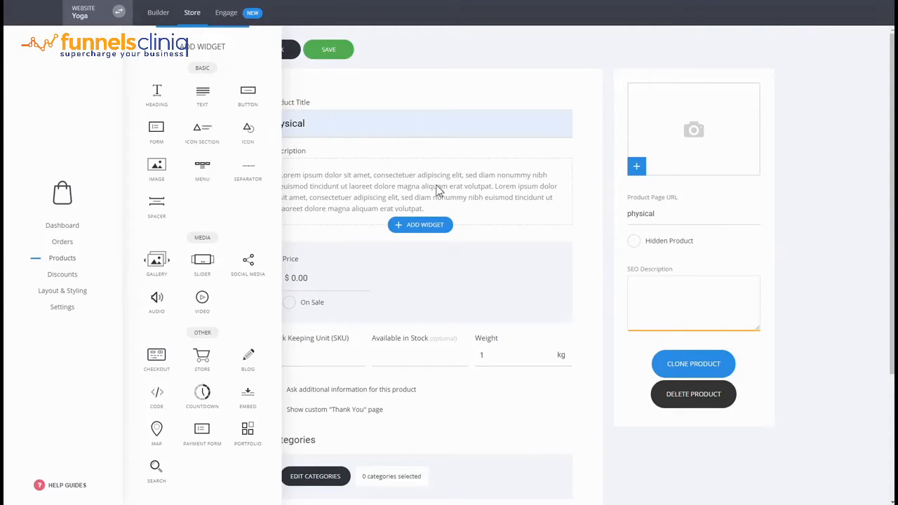
left_click(545, 246)
left_click_drag(307, 282, 282, 279)
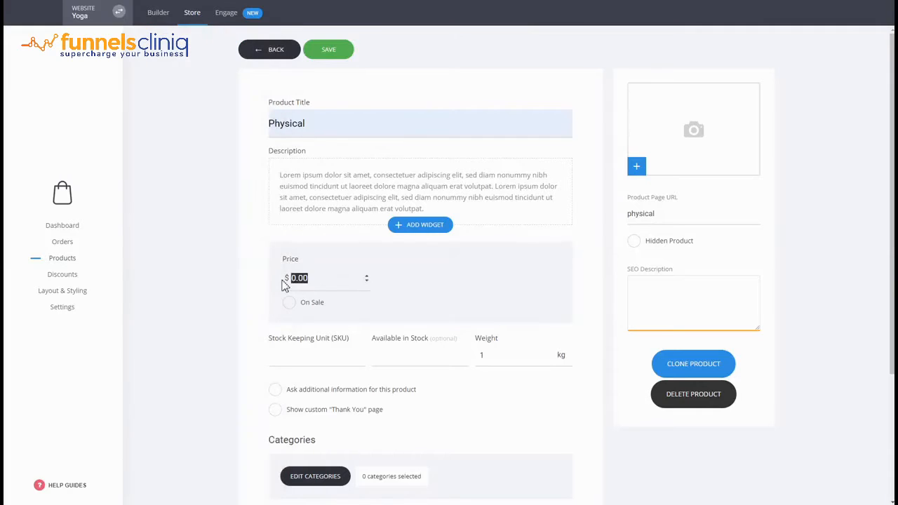
type("10")
Assign the product to the Yoga category.
scroll(561, 319, "down", 1)
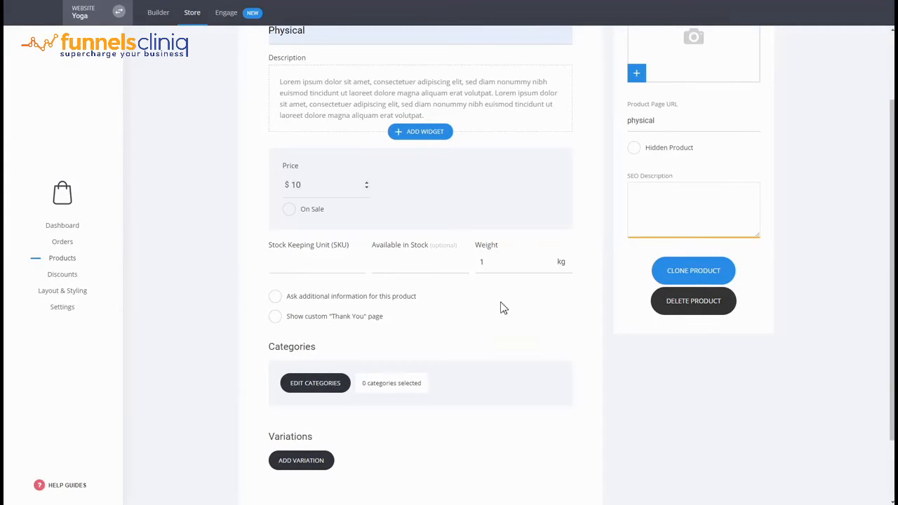
left_click(317, 393)
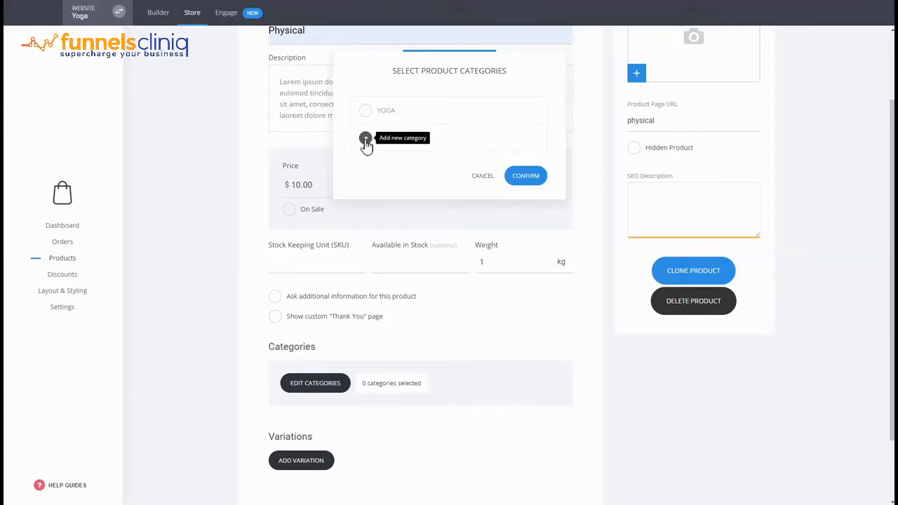
left_click(366, 113)
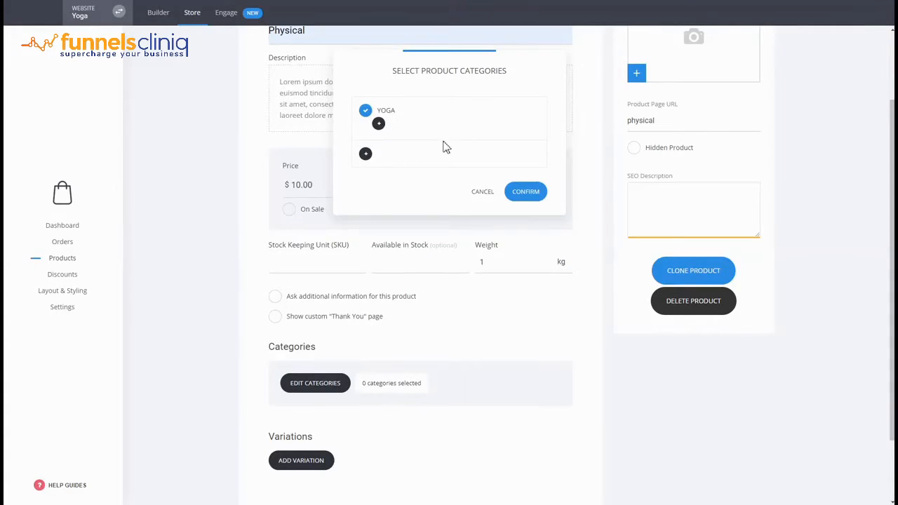
left_click(530, 193)
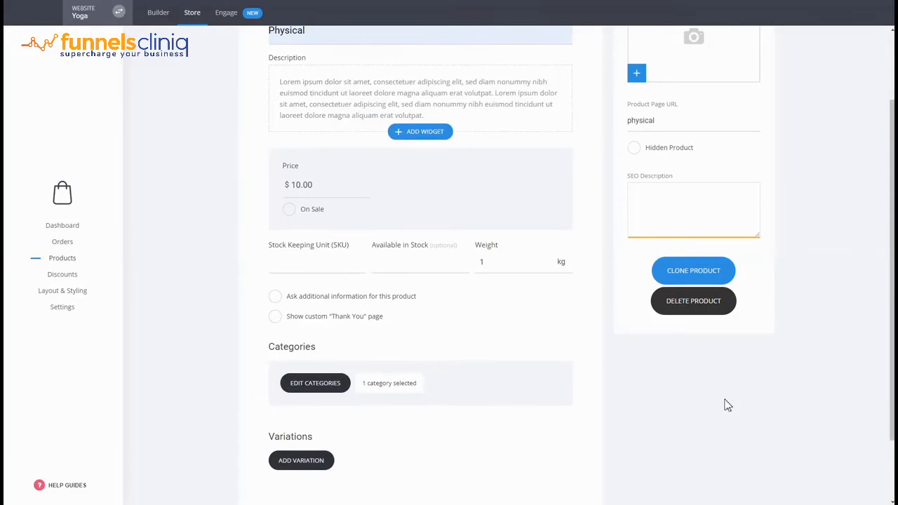
Use the photo from the Images folder as the product picture and save the product.
scroll(731, 404, "up", 2)
scroll(760, 393, "down", 4)
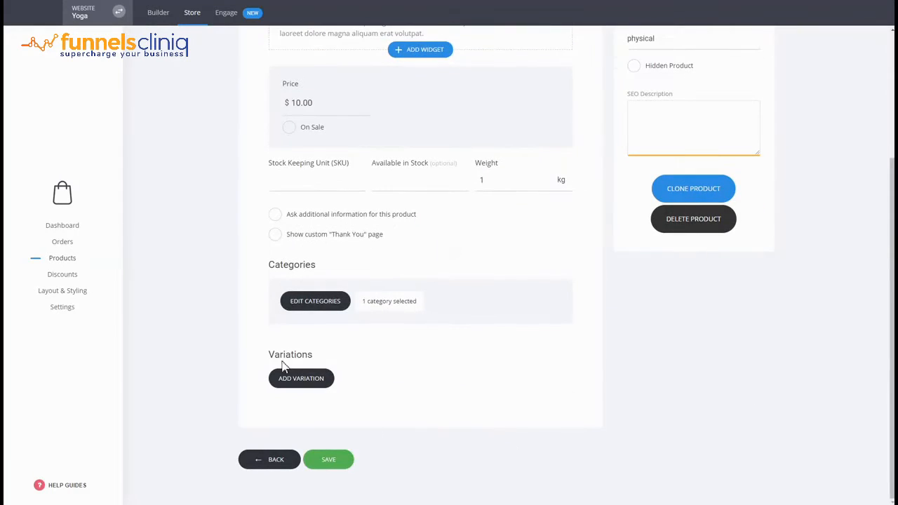
scroll(723, 396, "up", 3)
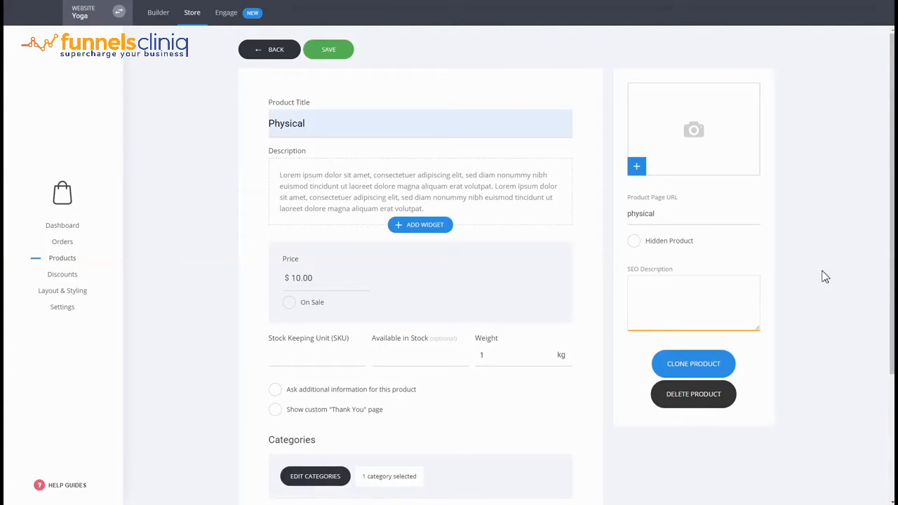
left_click(686, 175)
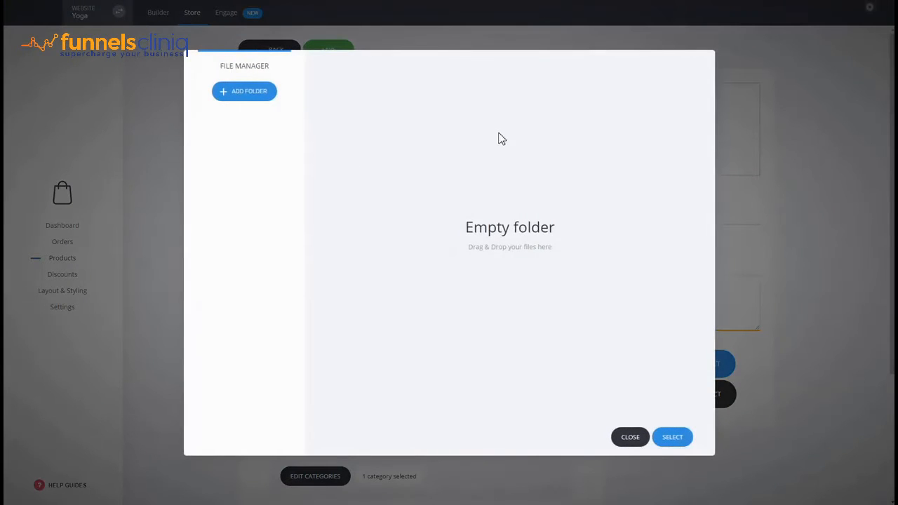
left_click(382, 109)
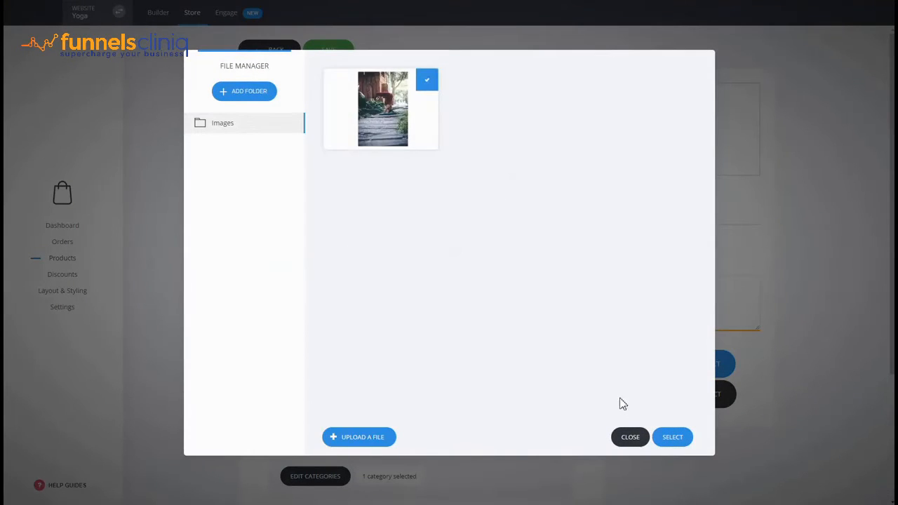
left_click(672, 437)
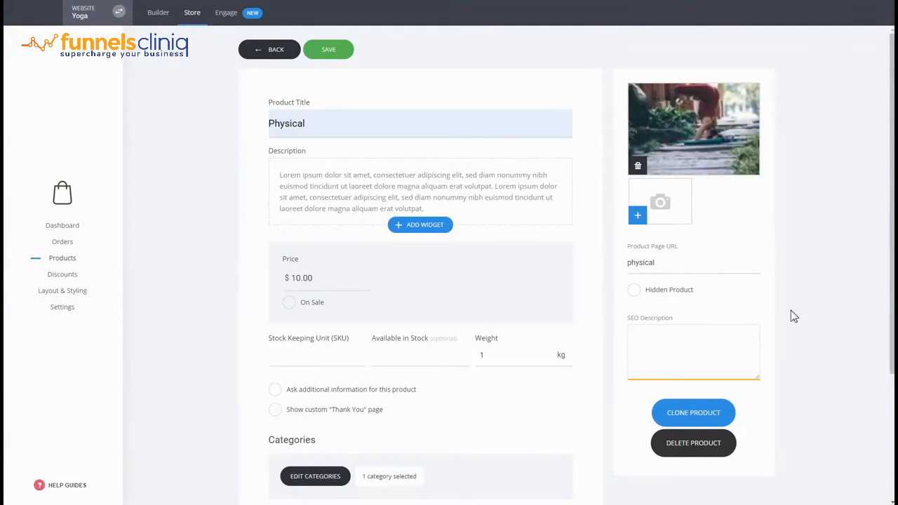
left_click(319, 51)
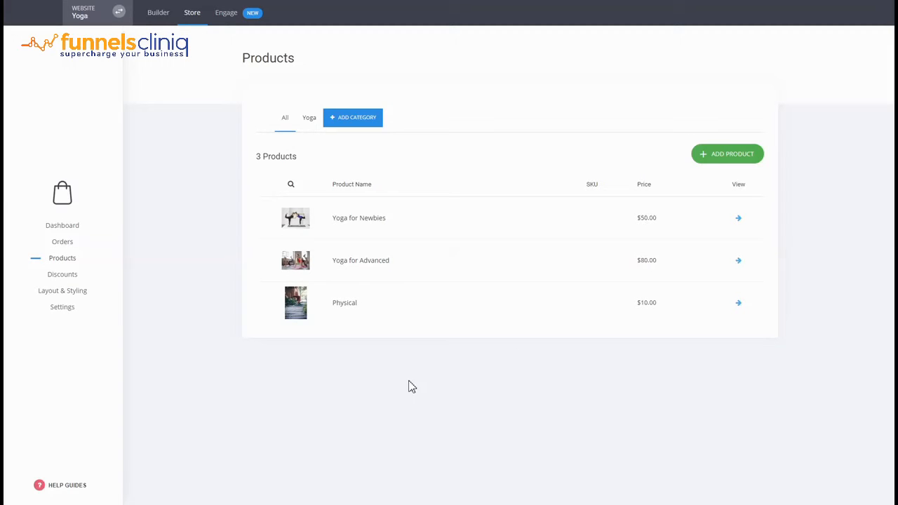
Review the existing global shipping option in the store settings without changing it.
left_click(63, 312)
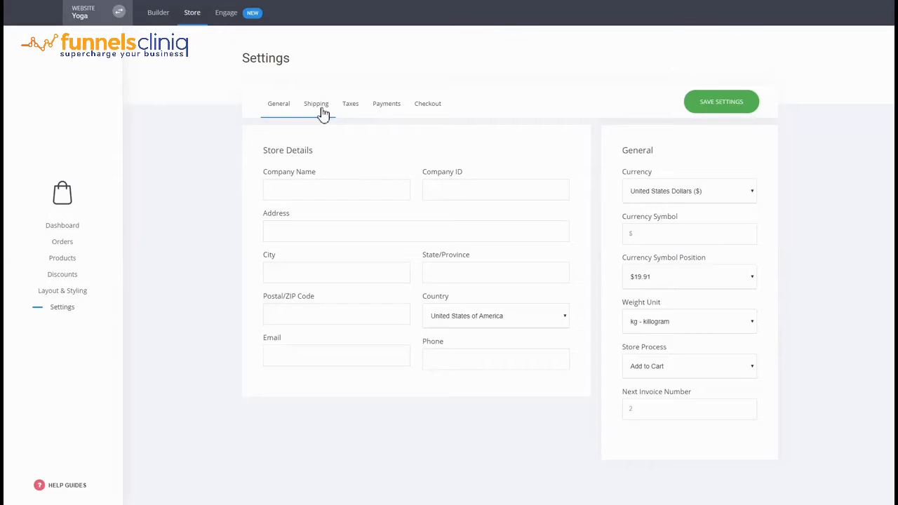
left_click(322, 112)
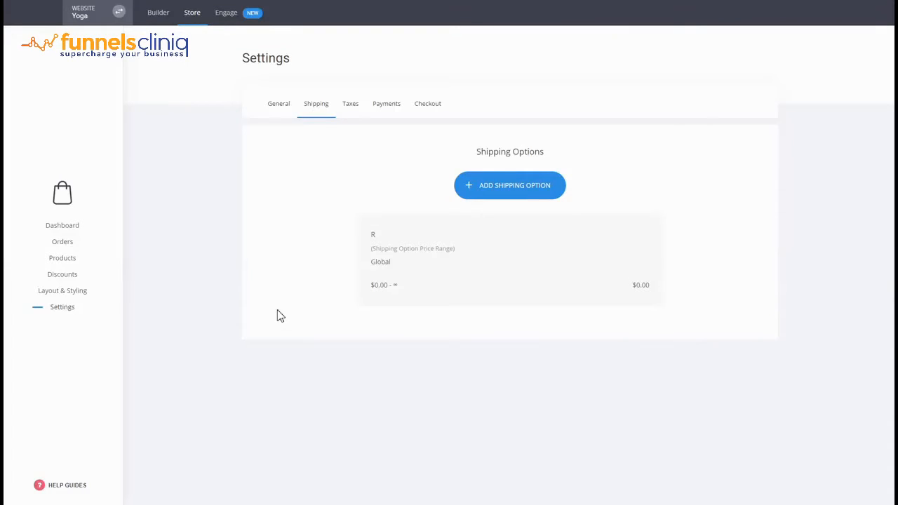
left_click(487, 276)
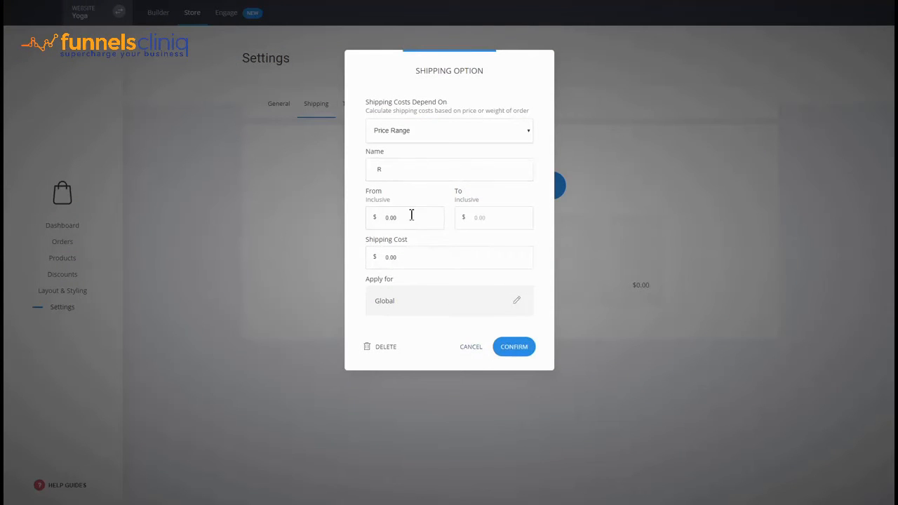
left_click(470, 347)
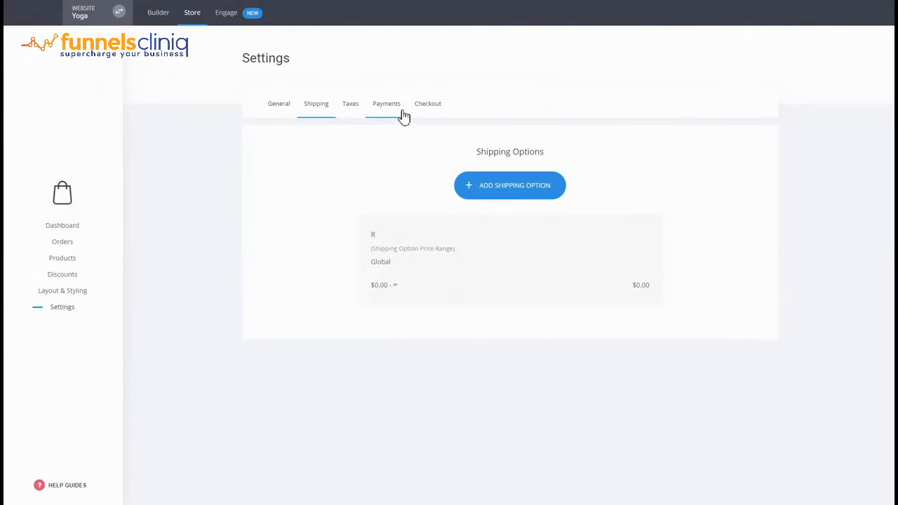
Look through the available payment methods in the store settings, including Cash on Delivery and Bank Transfer.
left_click(402, 113)
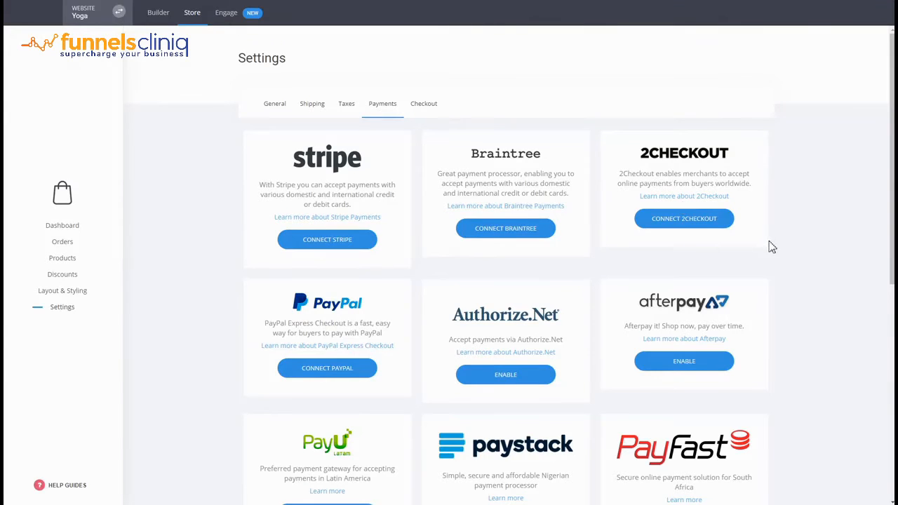
scroll(784, 243, "down", 3)
scroll(784, 243, "down", 3)
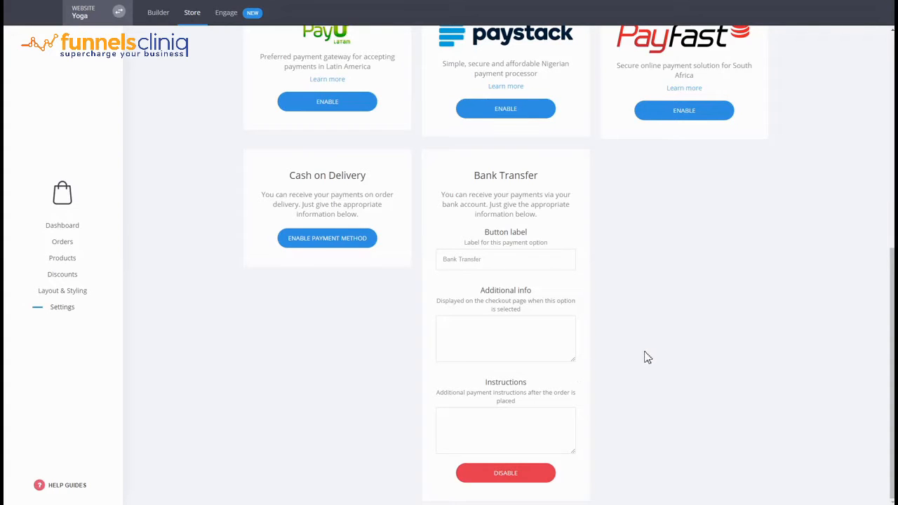
scroll(647, 358, "up", 4)
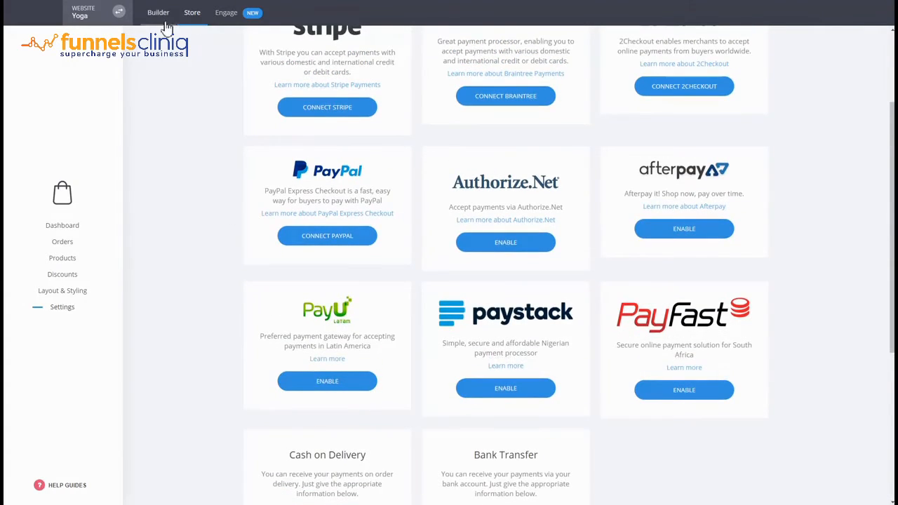
Return to the website builder and place a Store widget below the description of the "The benefits of doing Yoga" section.
left_click(165, 23)
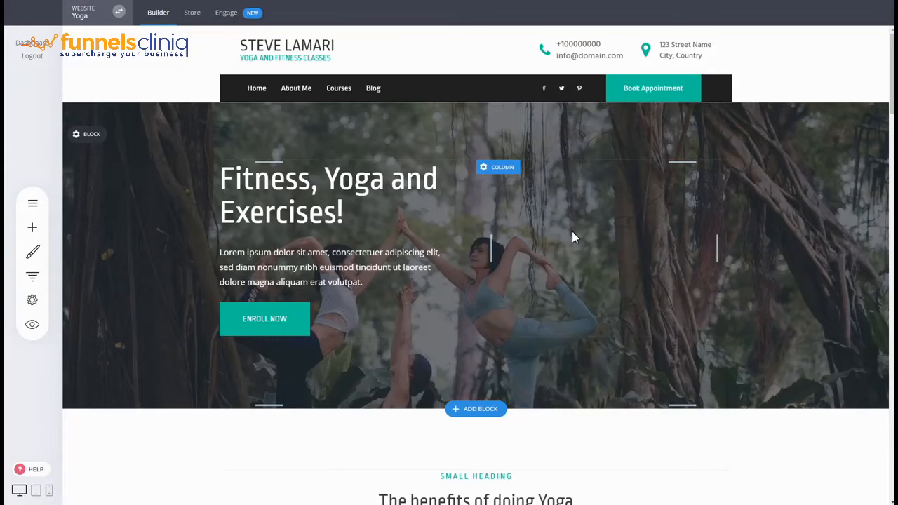
scroll(580, 236, "down", 3)
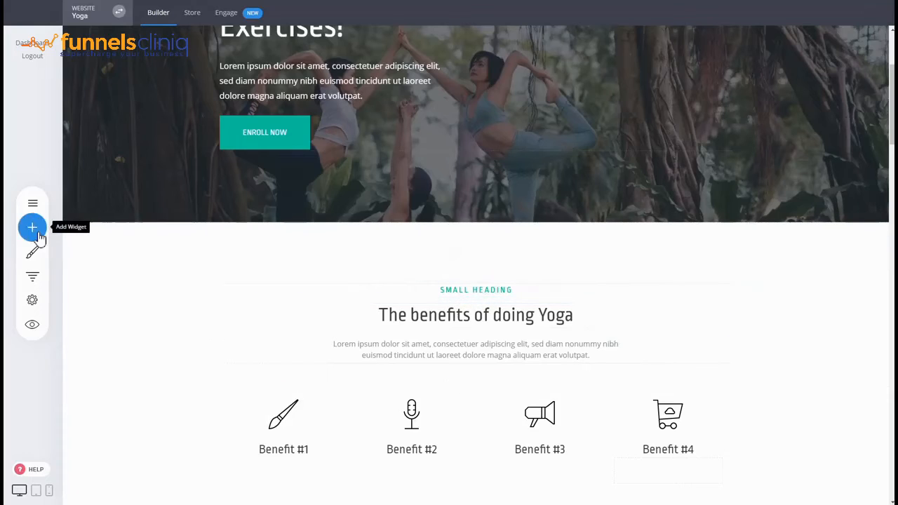
left_click(33, 228)
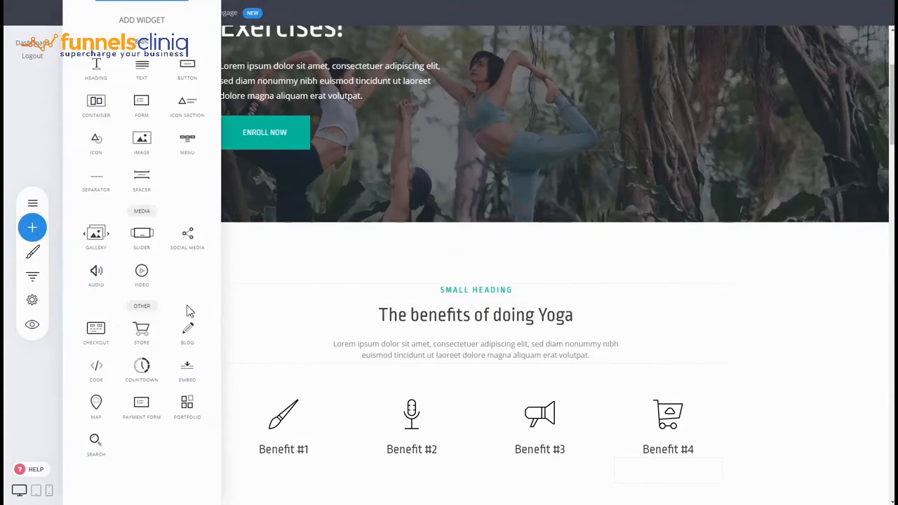
left_click_drag(144, 334, 533, 358)
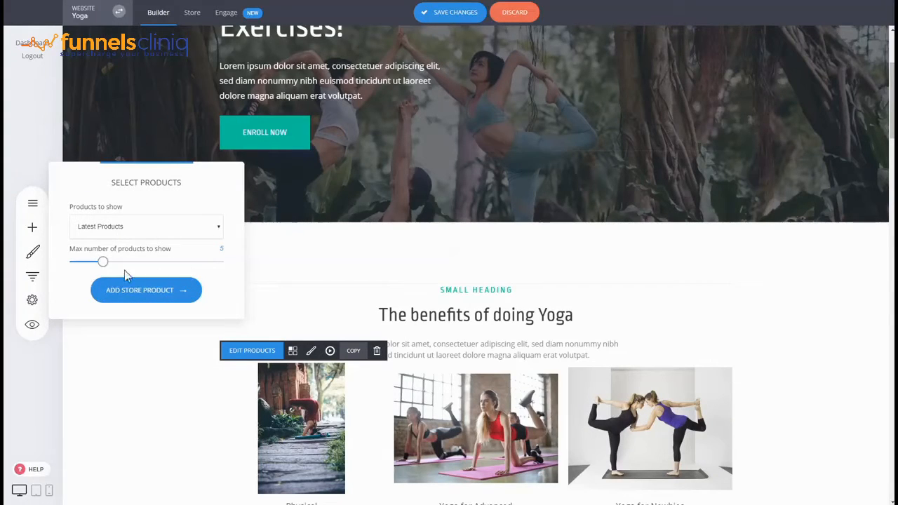
Lower the store widget's maximum number of products to show and increase the spacing above the product grid slightly.
left_click_drag(104, 262, 86, 267)
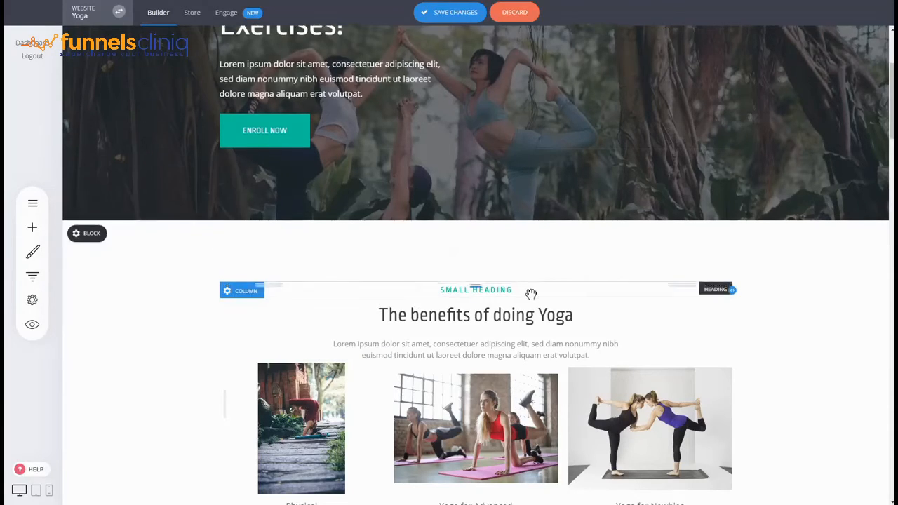
scroll(531, 292, "down", 3)
left_click_drag(493, 178, 493, 193)
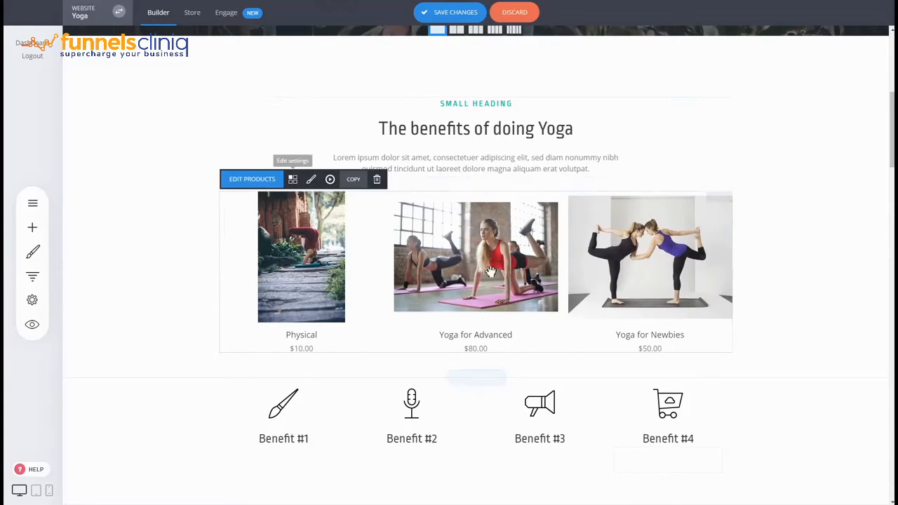
Show the "Add to Cart" / "Buy Now" button for the products in the store layout and save the page changes.
left_click(293, 180)
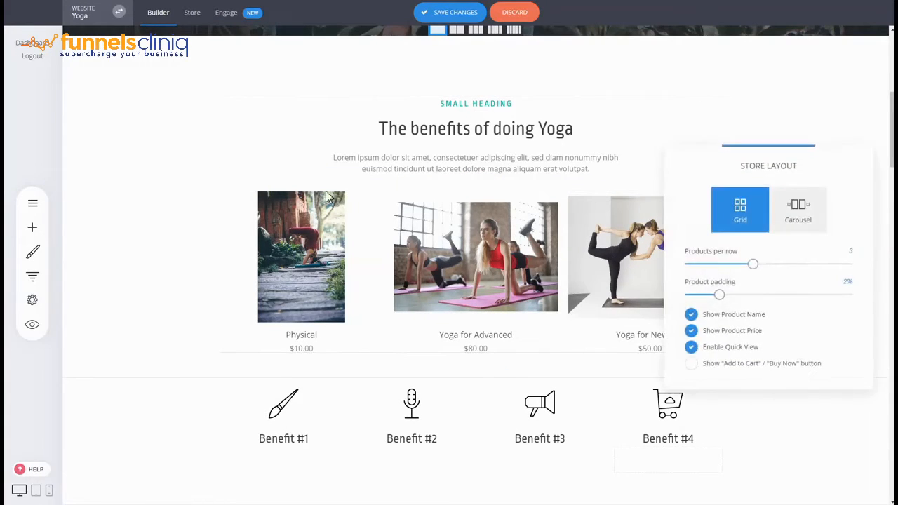
left_click(711, 366)
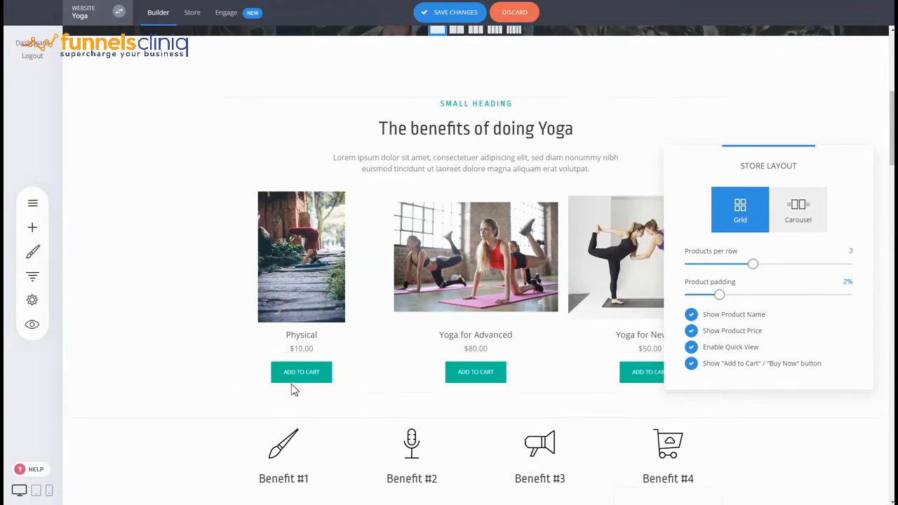
left_click(484, 379)
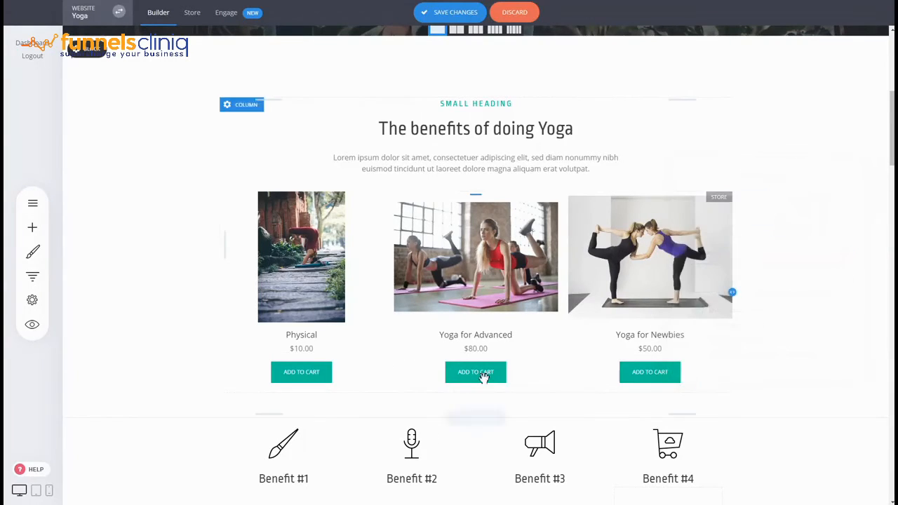
left_click(447, 14)
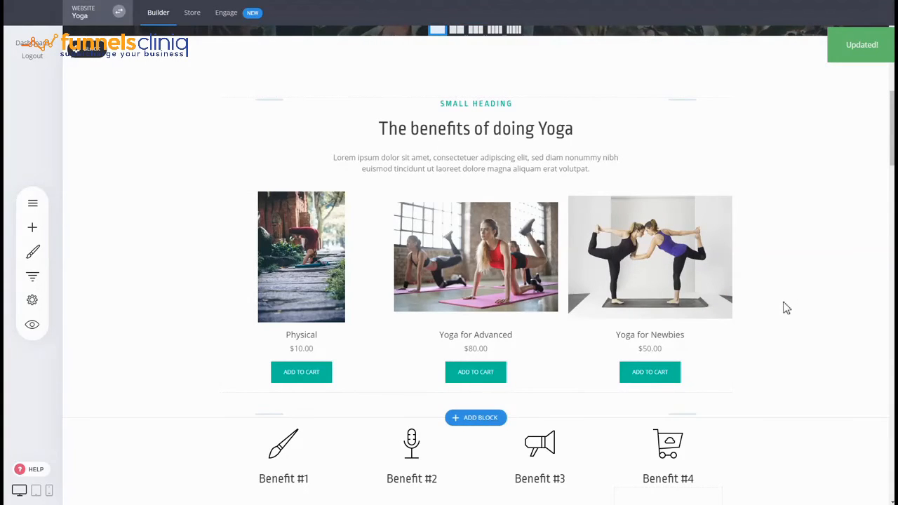
Add a Cart widget at the end of the header's menu bar, set its color to white (FFFFFF) and save the changes.
scroll(786, 309, "up", 5)
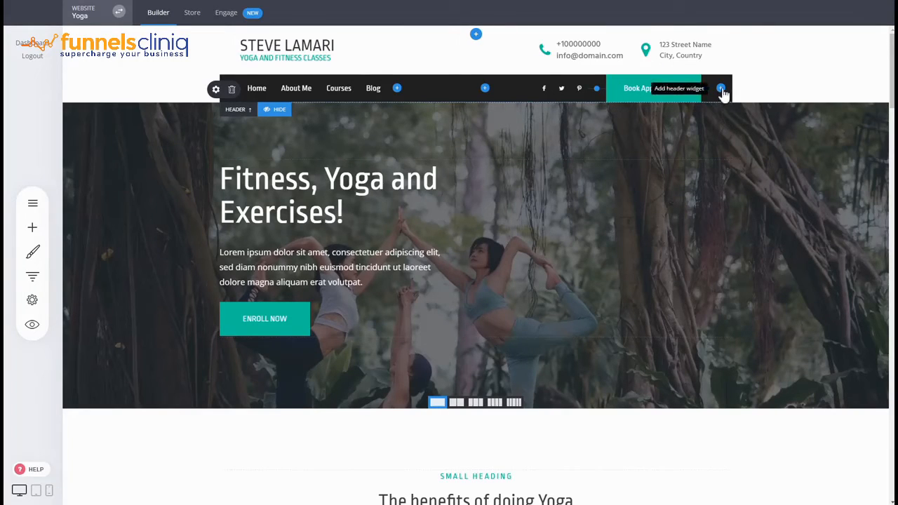
left_click(721, 89)
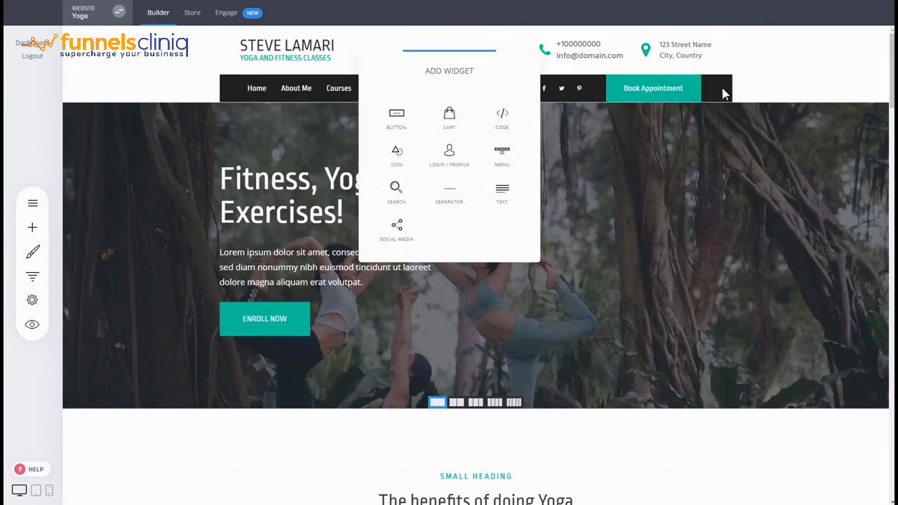
left_click(461, 127)
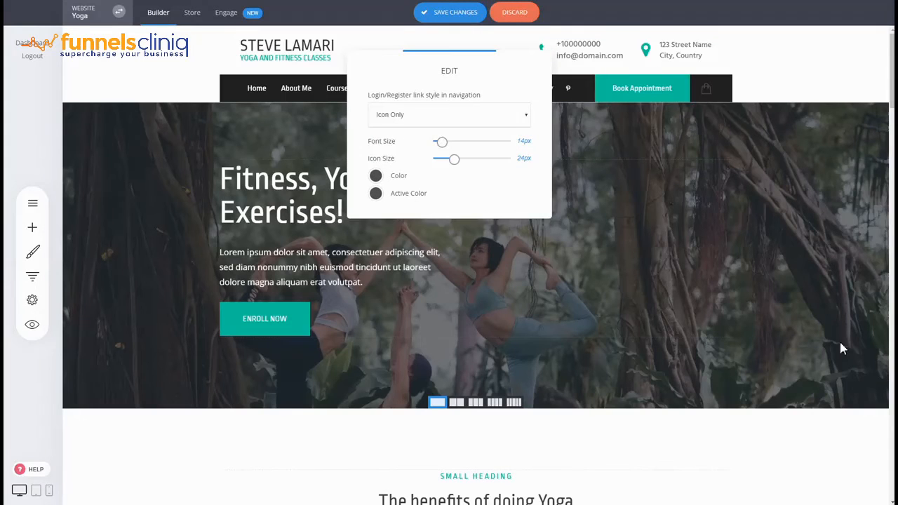
left_click(377, 176)
left_click(485, 344)
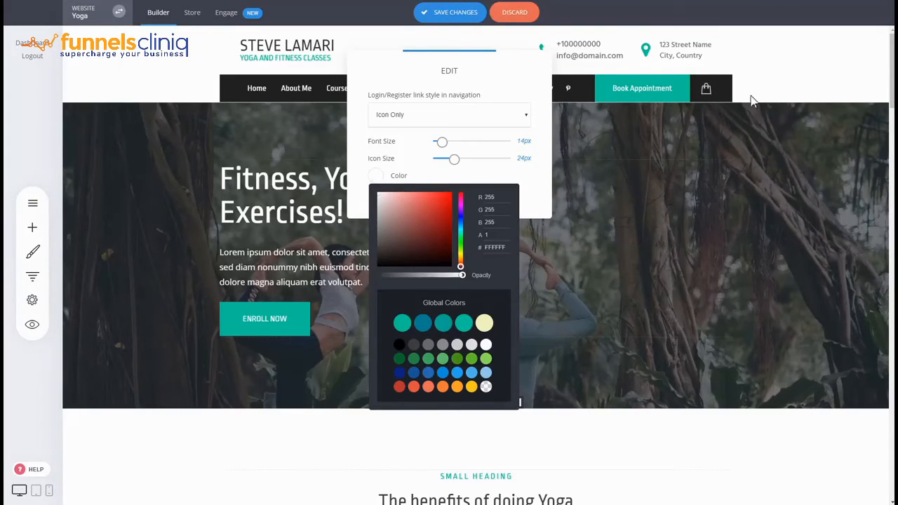
left_click(781, 138)
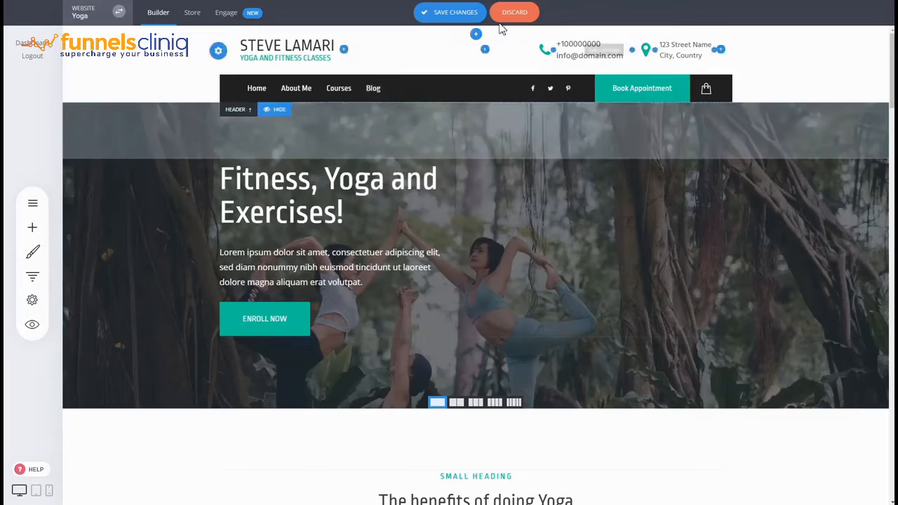
left_click(477, 14)
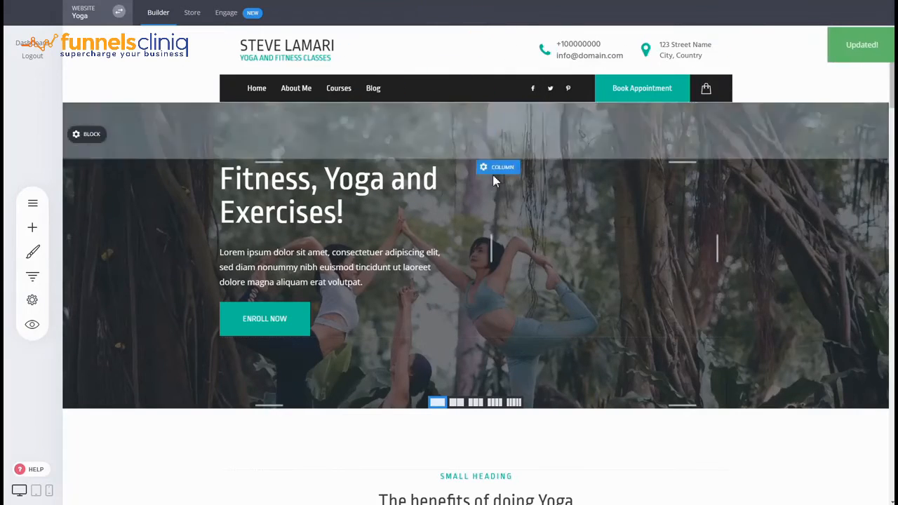
Preview the page, view the details of the "Physical" product and add one to the cart.
scroll(527, 344, "down", 4)
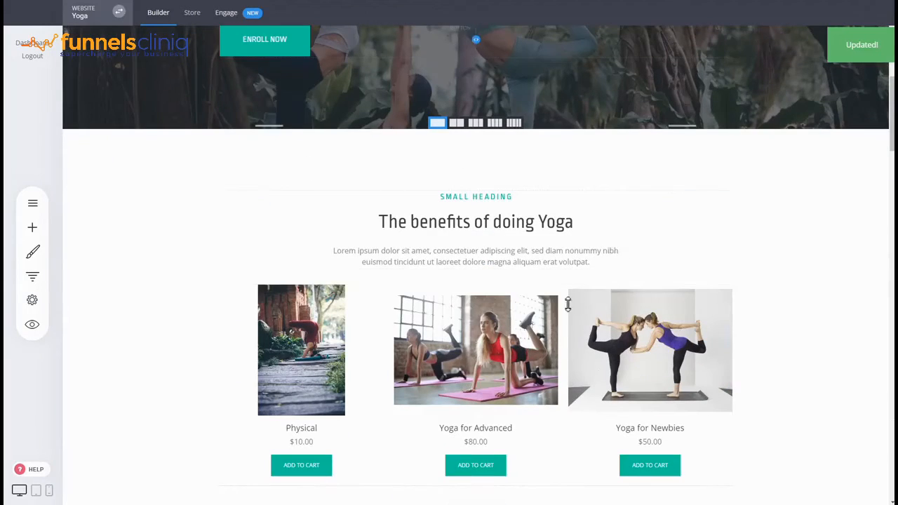
left_click(32, 324)
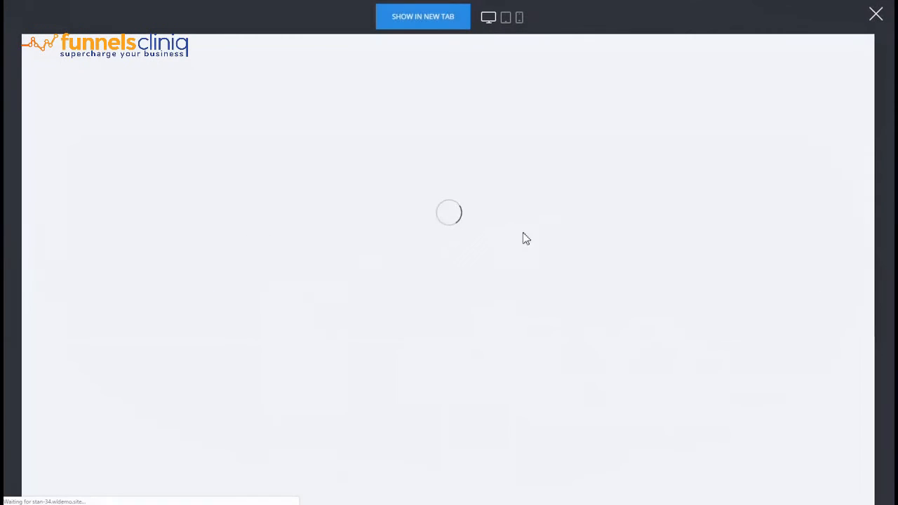
scroll(689, 285, "down", 5)
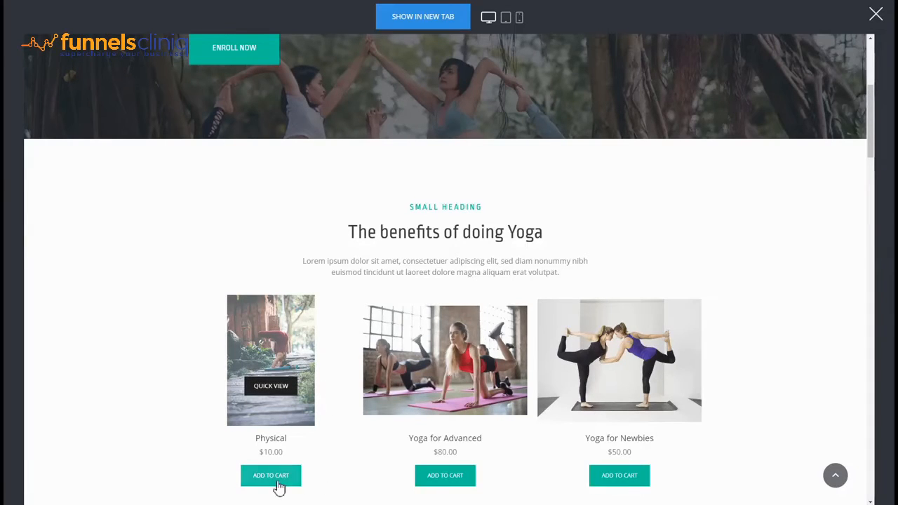
left_click(288, 324)
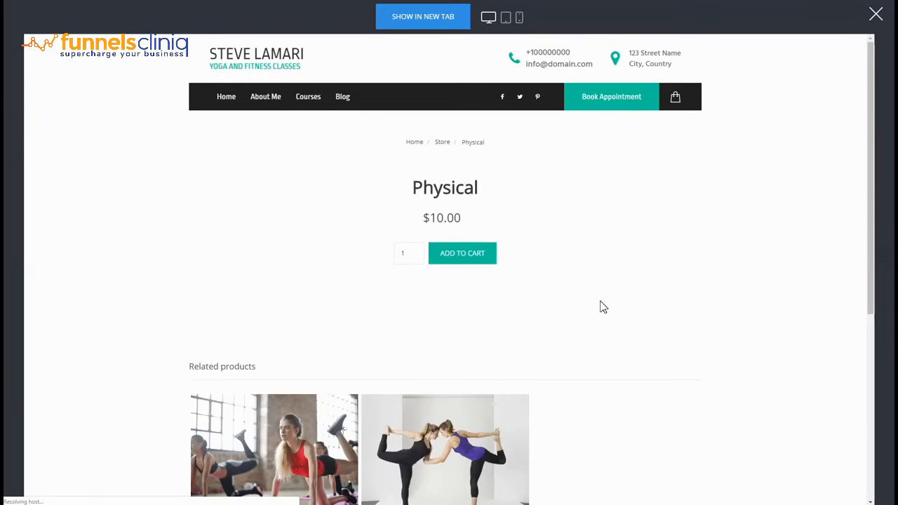
scroll(661, 308, "down", 5)
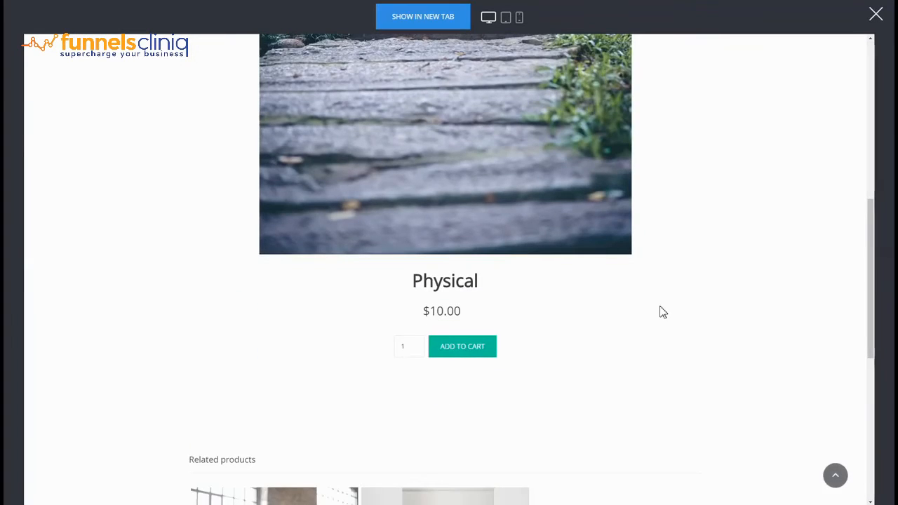
left_click(490, 354)
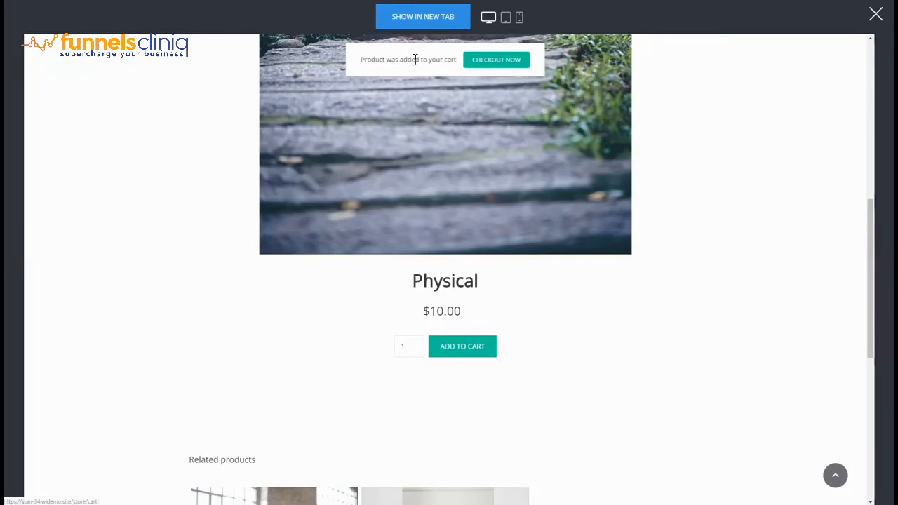
View the shopping cart through the header's cart icon, proceed to the checkout form and close the preview.
scroll(662, 336, "up", 5)
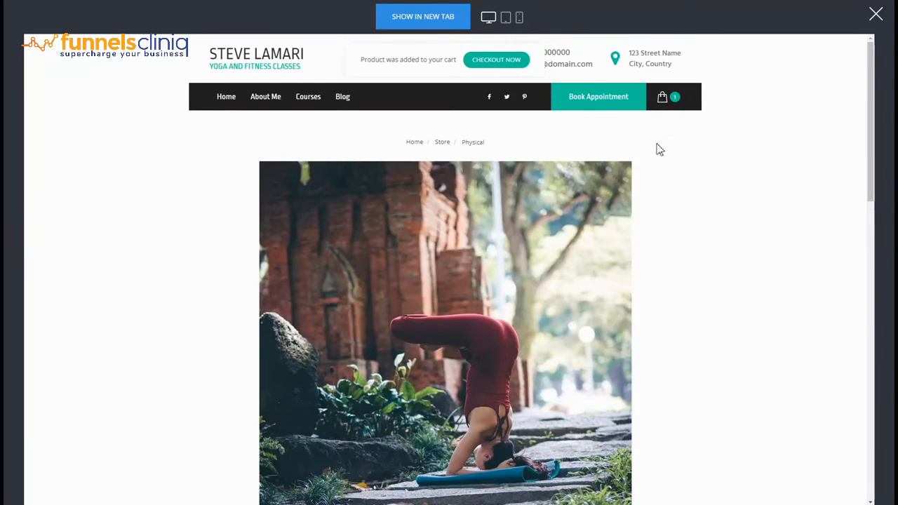
left_click(663, 100)
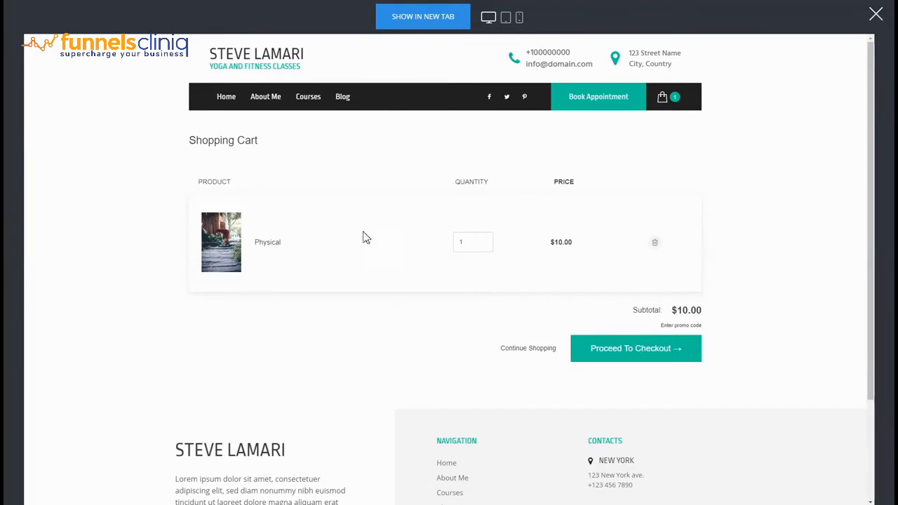
left_click(655, 352)
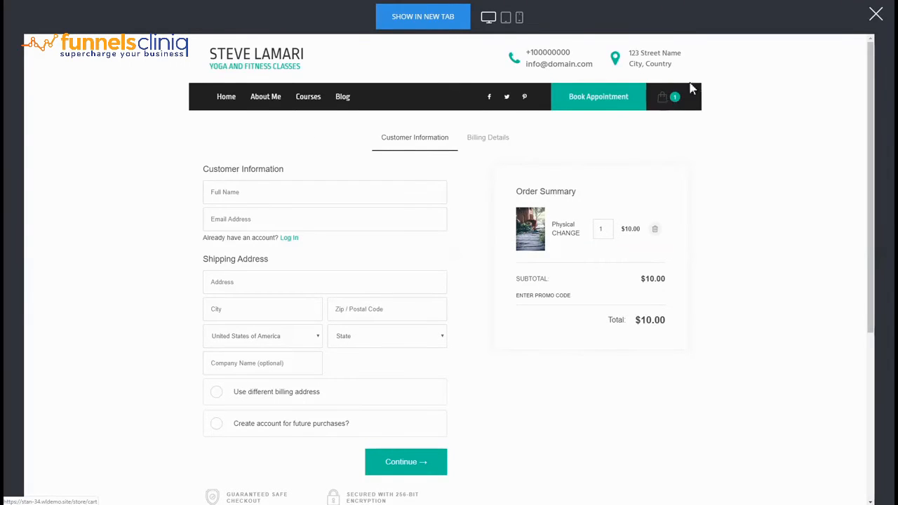
left_click(873, 16)
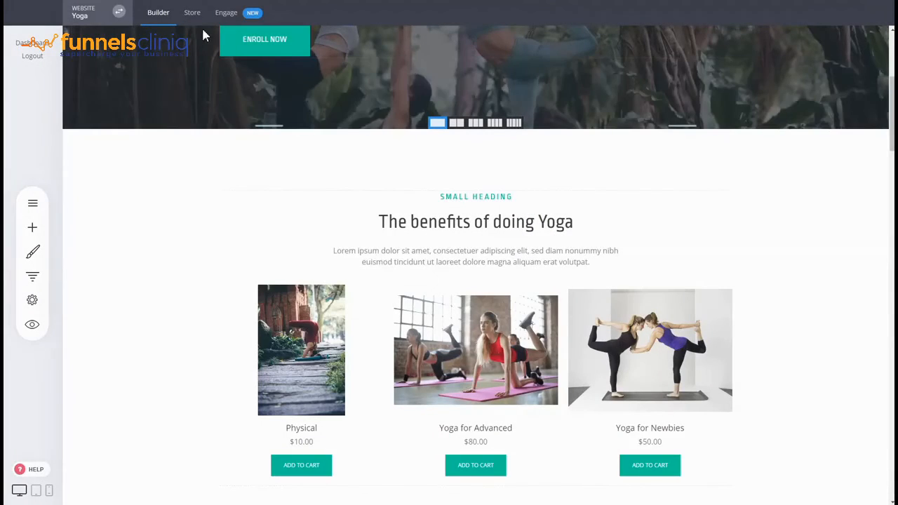
Link the BUY NOW button in the "Lorem ipsum dolor sit amet" section to the store product "Yoga for Advanced".
mouse_move(386, 83)
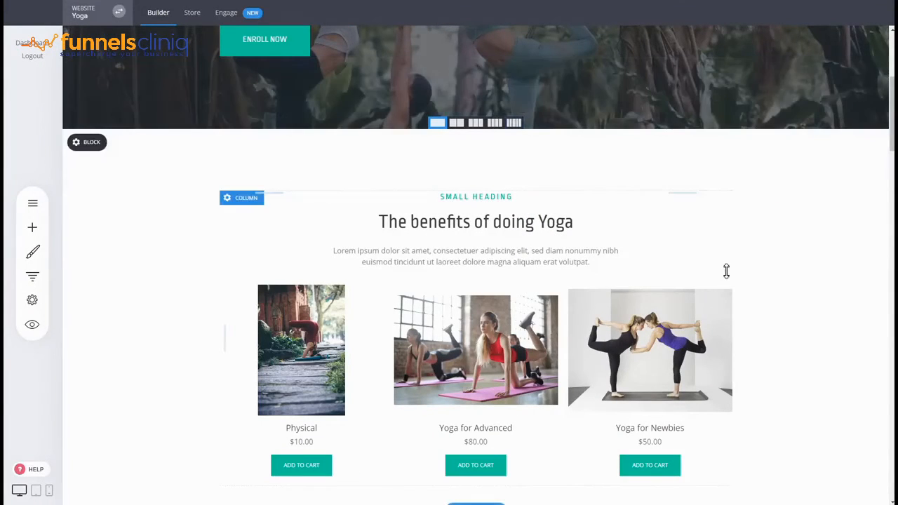
scroll(748, 275, "down", 2)
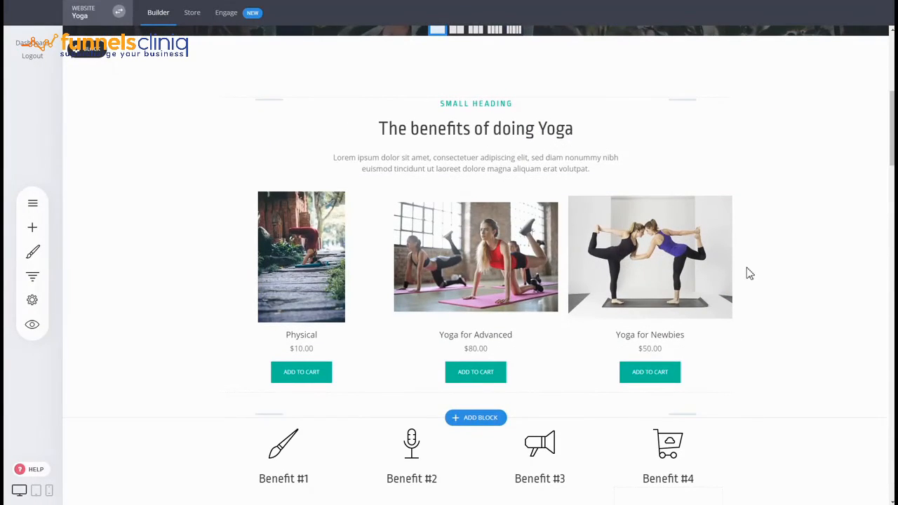
scroll(748, 272, "down", 3)
scroll(749, 272, "up", 3)
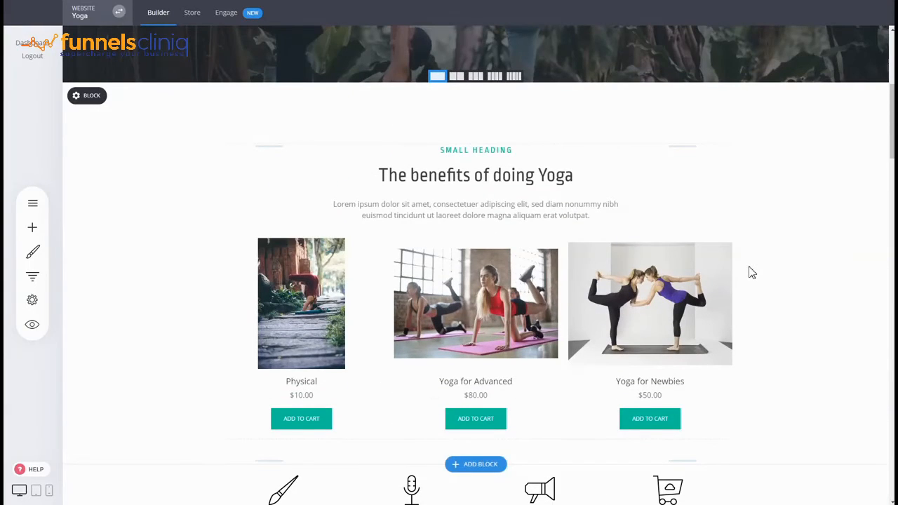
scroll(749, 270, "down", 3)
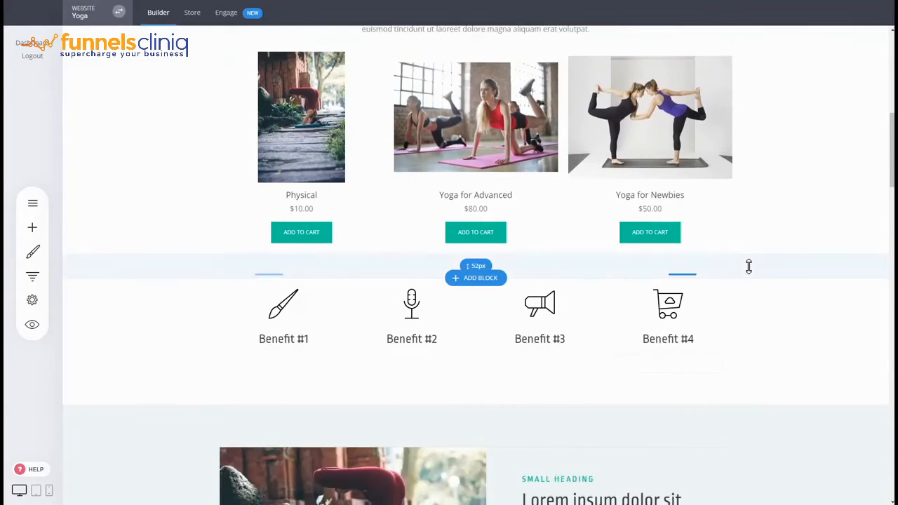
scroll(747, 265, "down", 3)
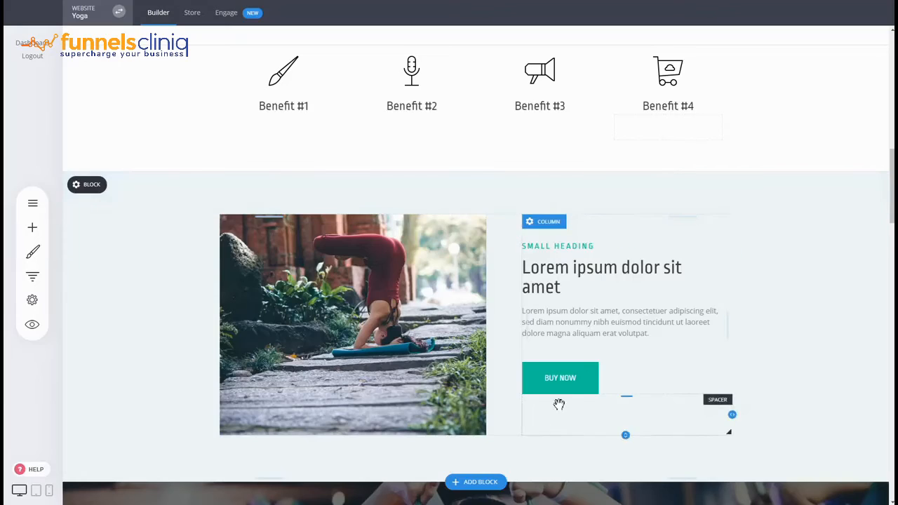
left_click(576, 381)
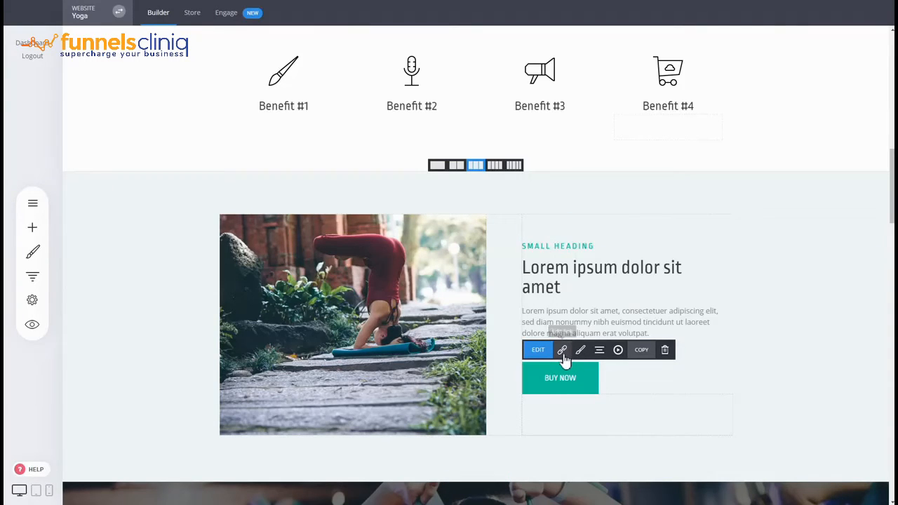
left_click(562, 350)
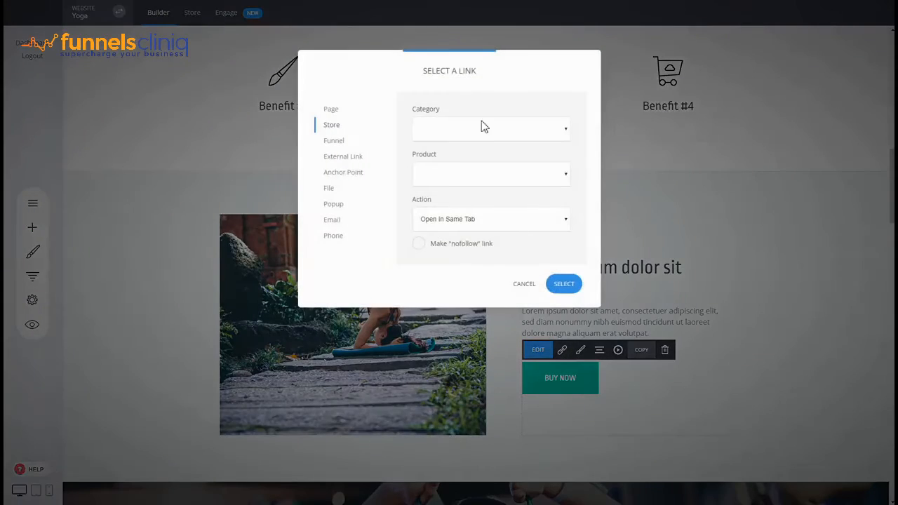
left_click_drag(411, 120, 401, 120)
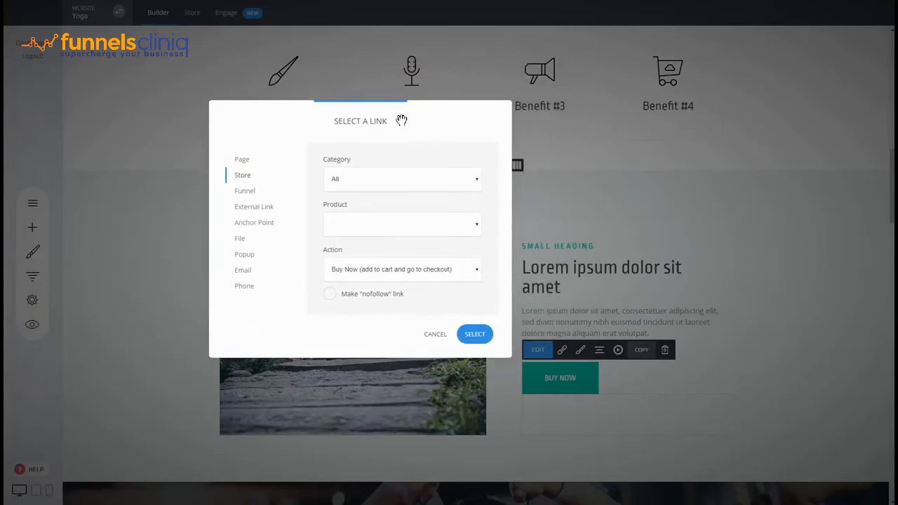
left_click(242, 161)
left_click(242, 175)
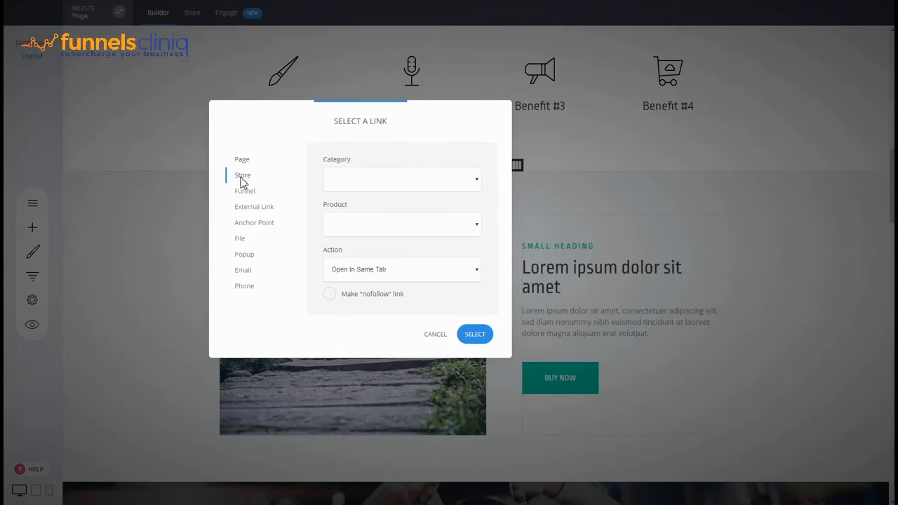
left_click(372, 225)
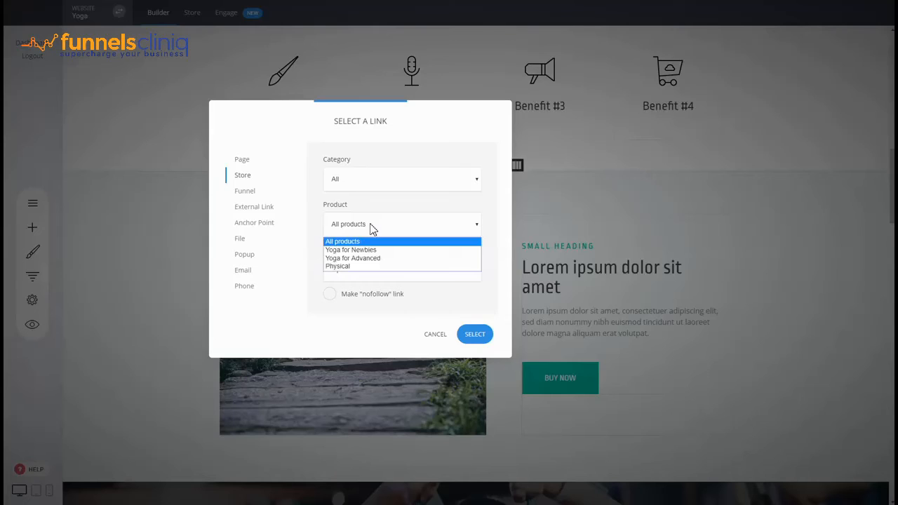
left_click(359, 258)
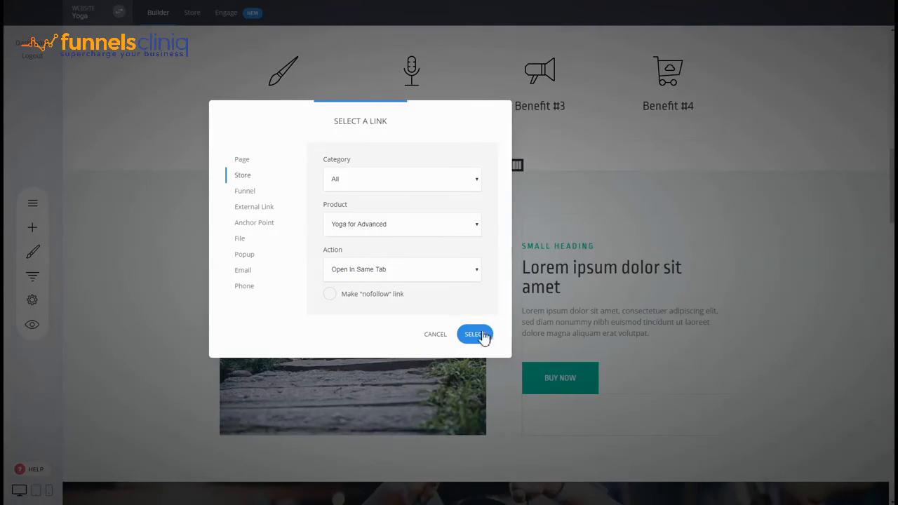
Set the link's action to "Buy Now (add to cart and go to checkout)", apply the link and save the page.
left_click(409, 278)
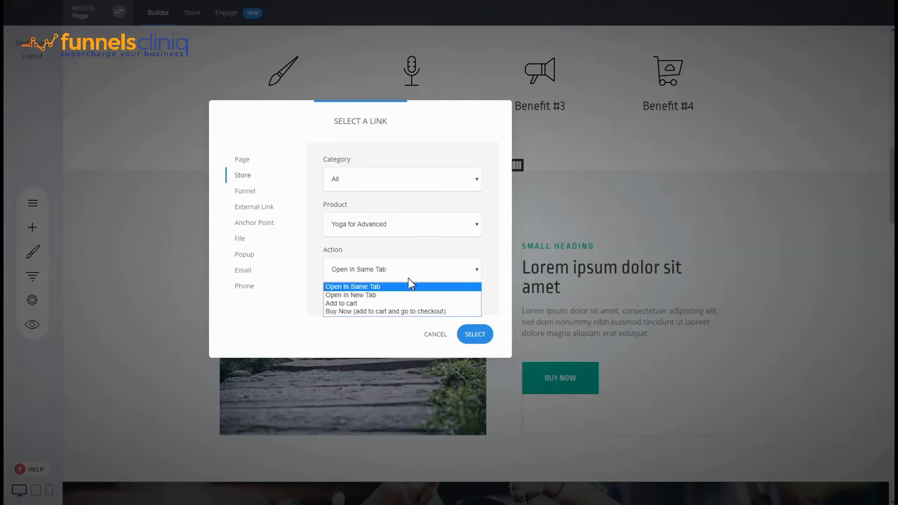
left_click(371, 312)
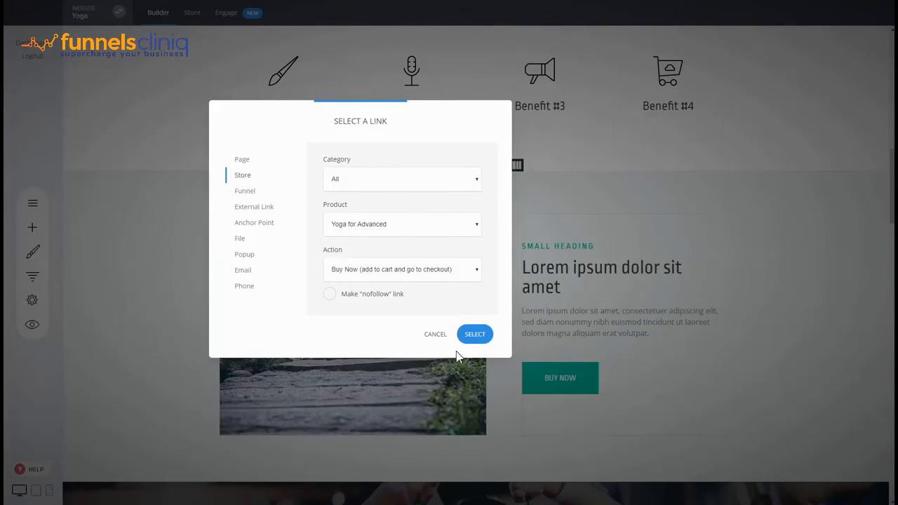
left_click(469, 337)
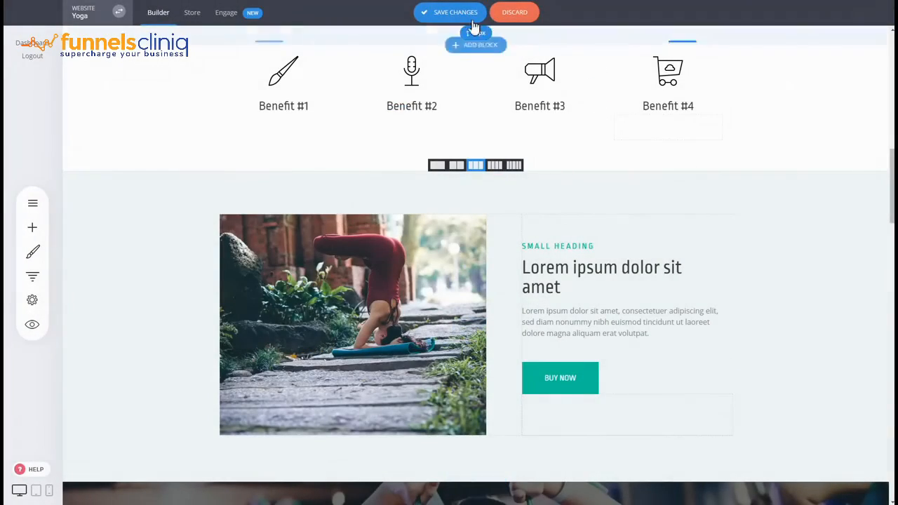
Test the section's BUY NOW button in the page preview and remove the "Physical" product from the checkout's order summary.
left_click(32, 324)
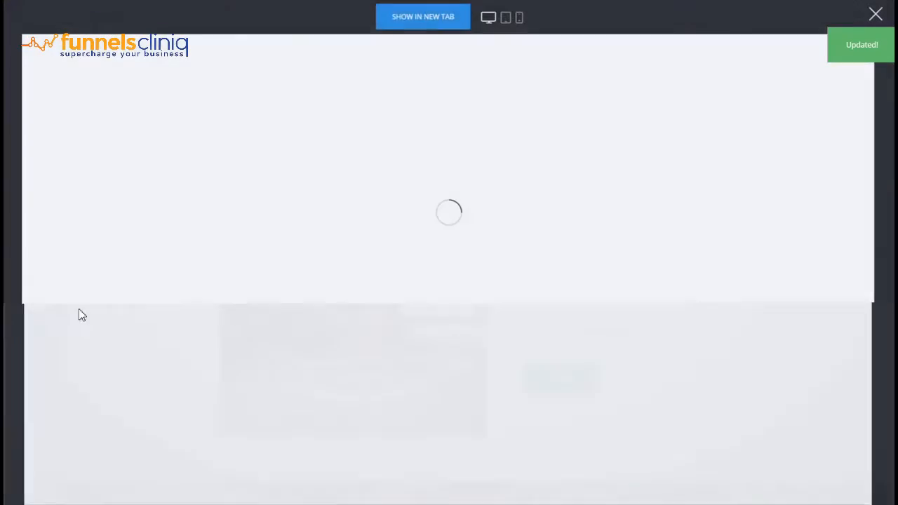
scroll(603, 287, "down", 15)
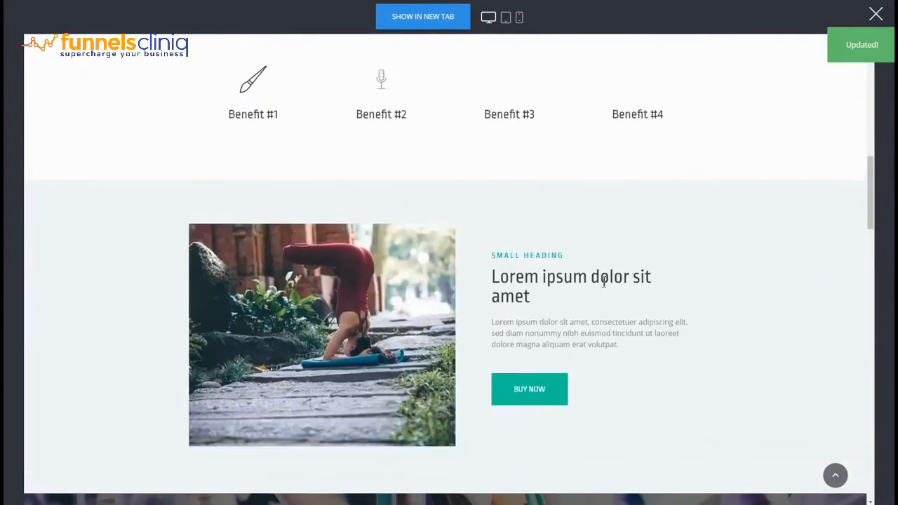
scroll(683, 292, "up", 3)
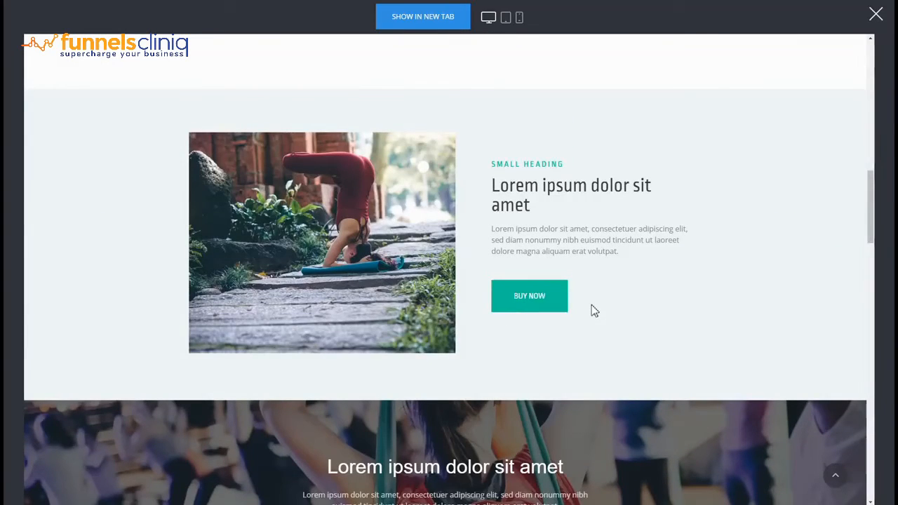
left_click(555, 306)
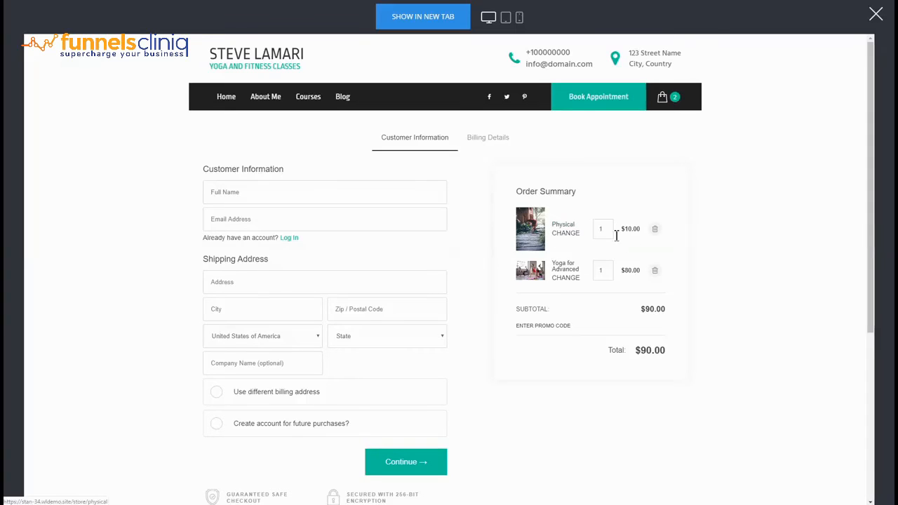
left_click(655, 231)
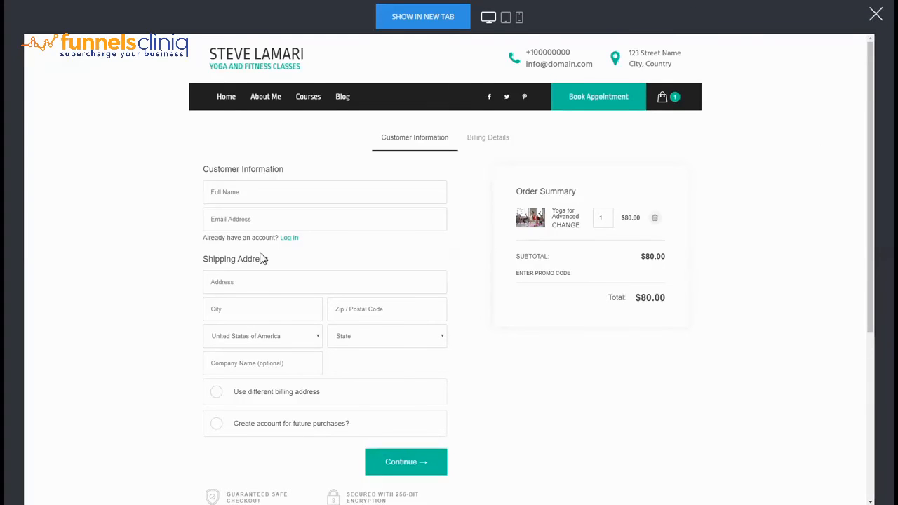
Close the preview and add a Store item to the header menu, linked to all store products and opening in the same tab.
left_click(876, 15)
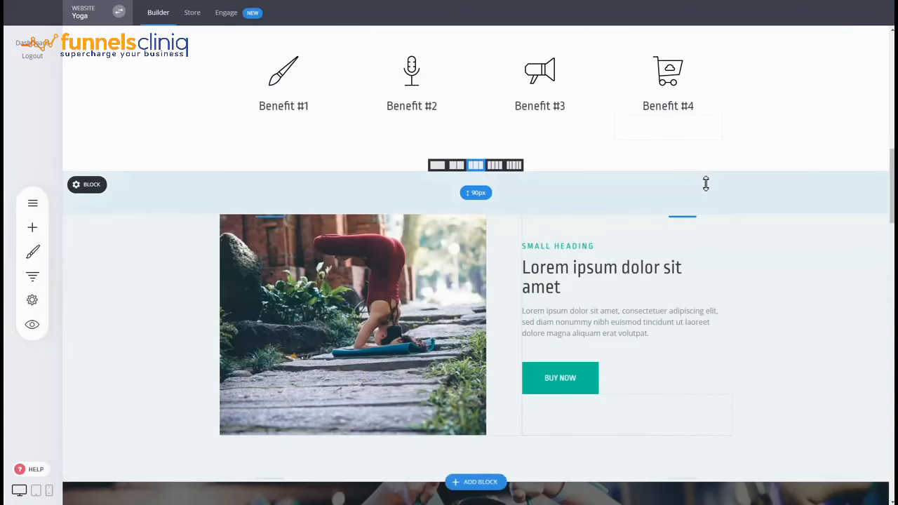
scroll(728, 208, "up", 10)
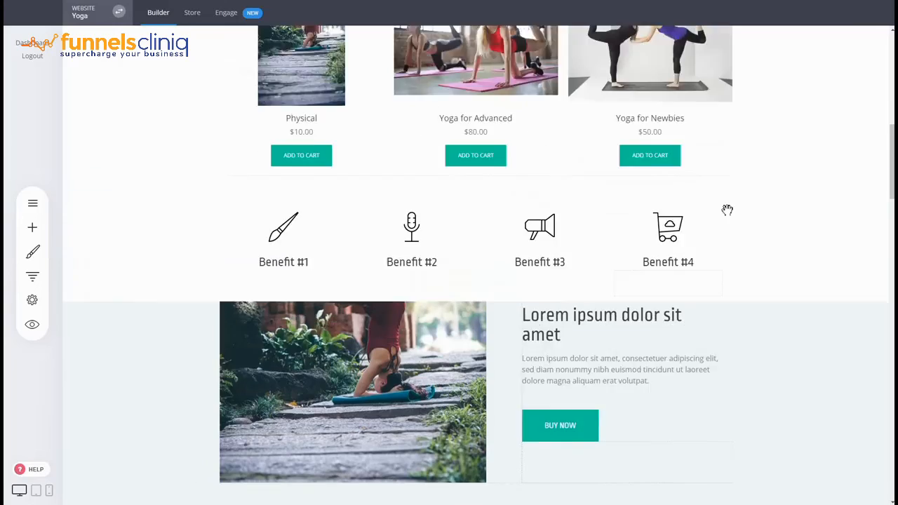
scroll(728, 205, "up", 1)
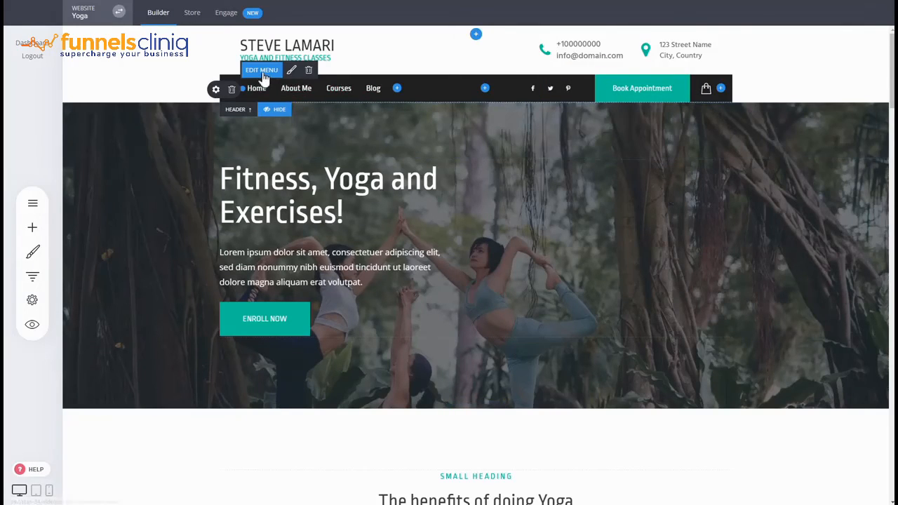
left_click(261, 70)
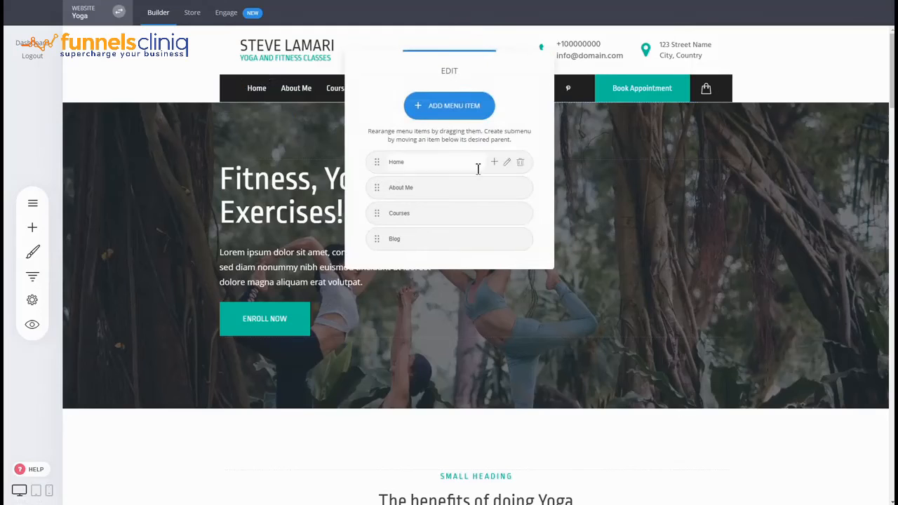
left_click(448, 107)
left_click(339, 132)
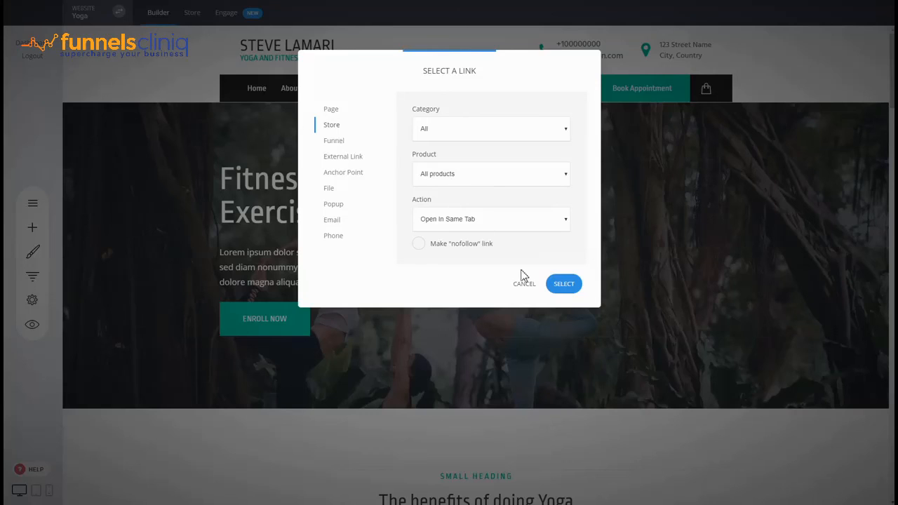
left_click(564, 284)
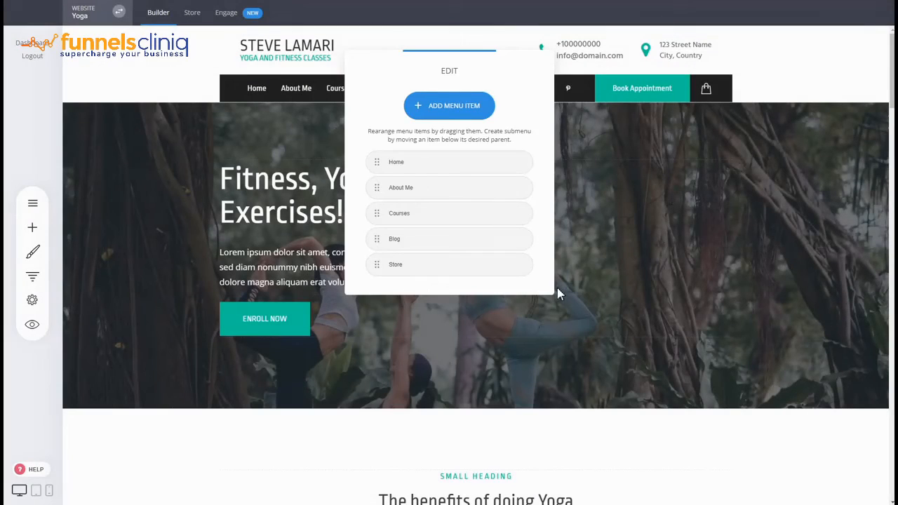
left_click(632, 261)
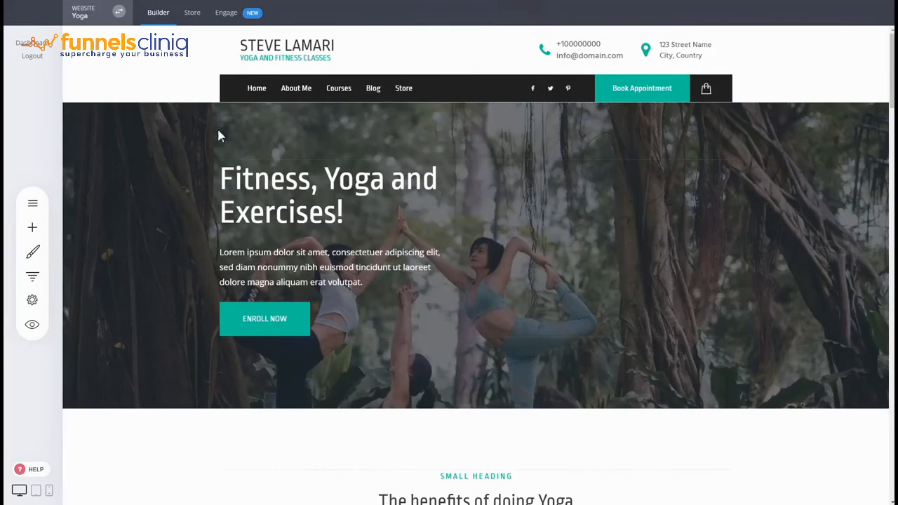
Preview the page, follow the new Store menu item, look through the listed products and close the preview.
left_click(39, 328)
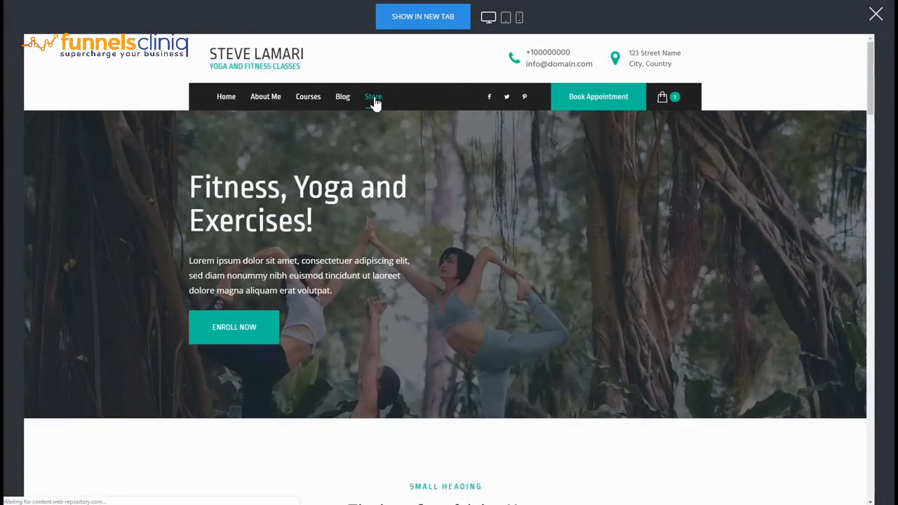
left_click(375, 101)
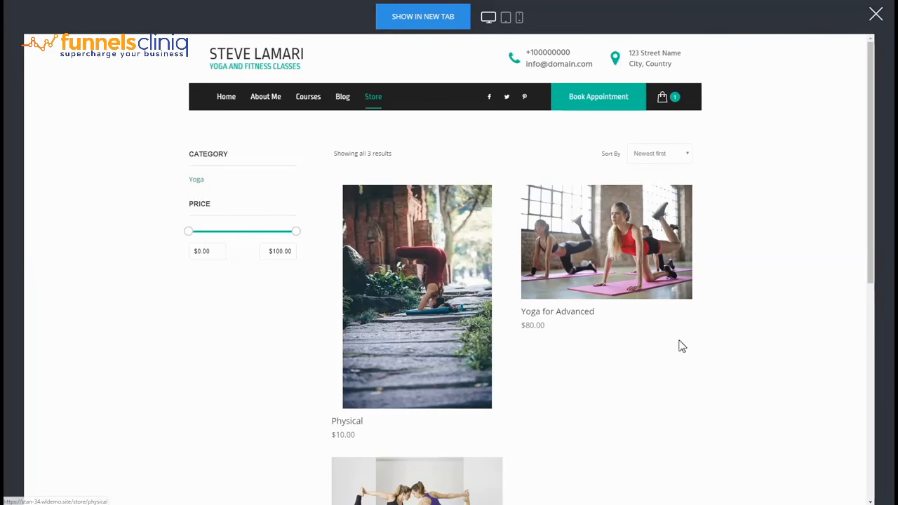
scroll(549, 318, "down", 3)
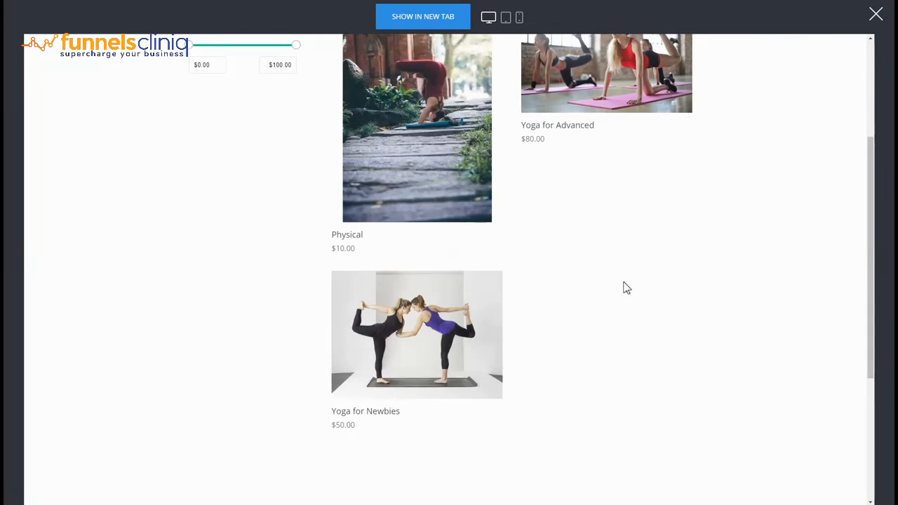
scroll(623, 287, "up", 3)
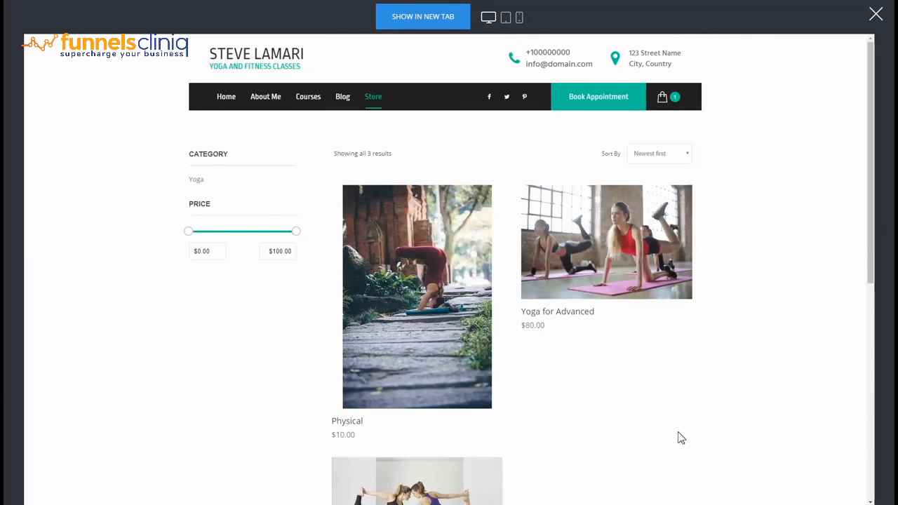
left_click(875, 15)
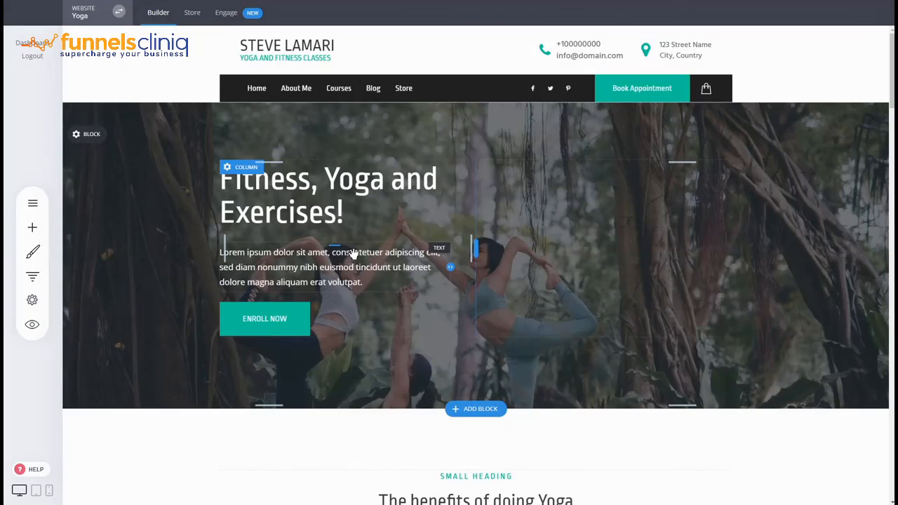
View the store's product list and its dashboard, and return to the website builder.
left_click(196, 21)
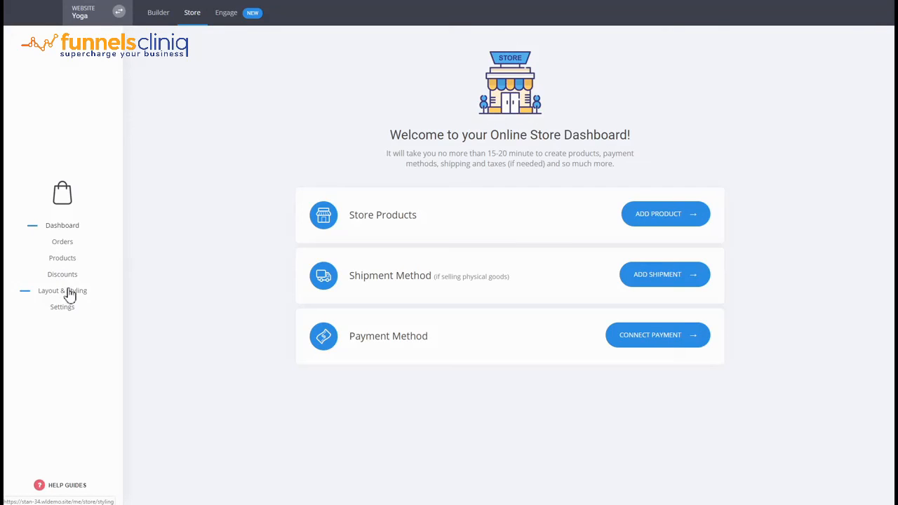
left_click(63, 260)
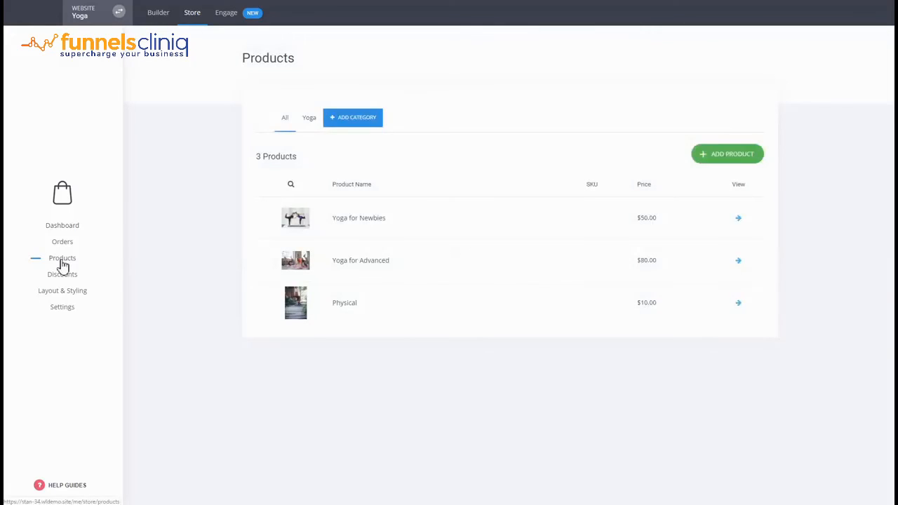
left_click(188, 15)
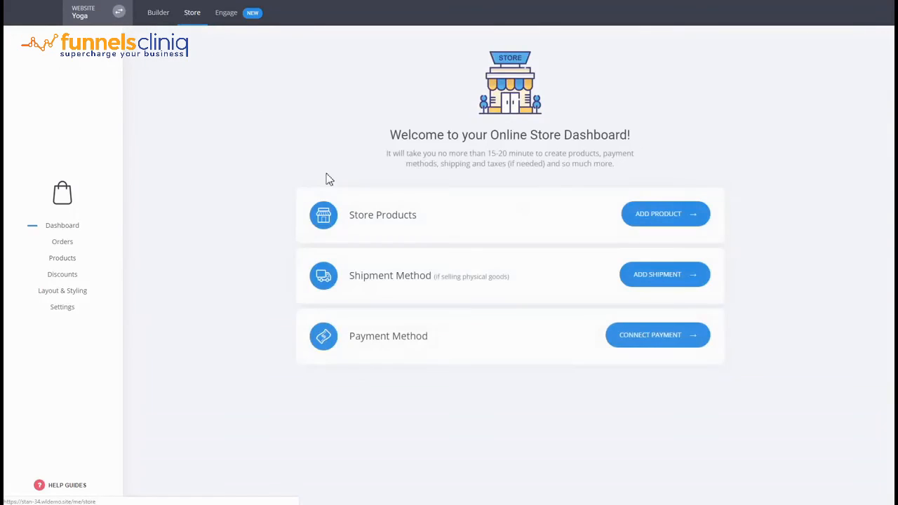
left_click(167, 15)
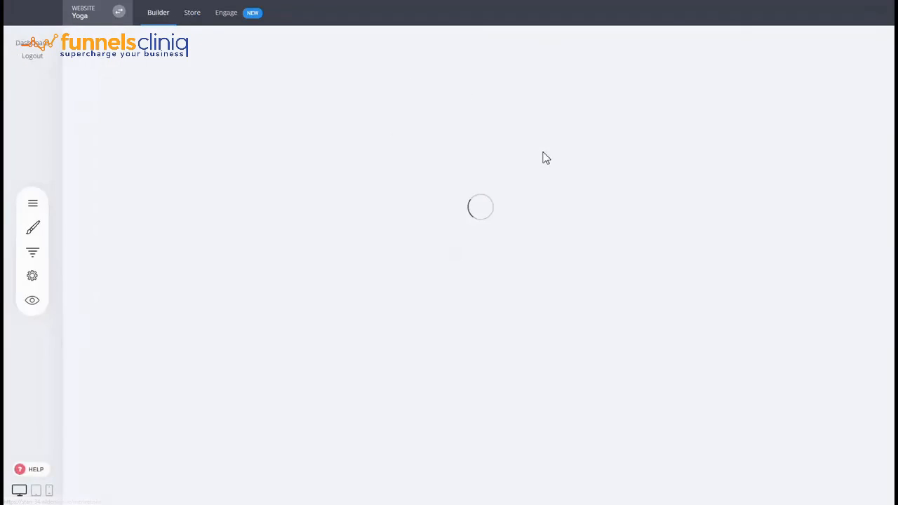